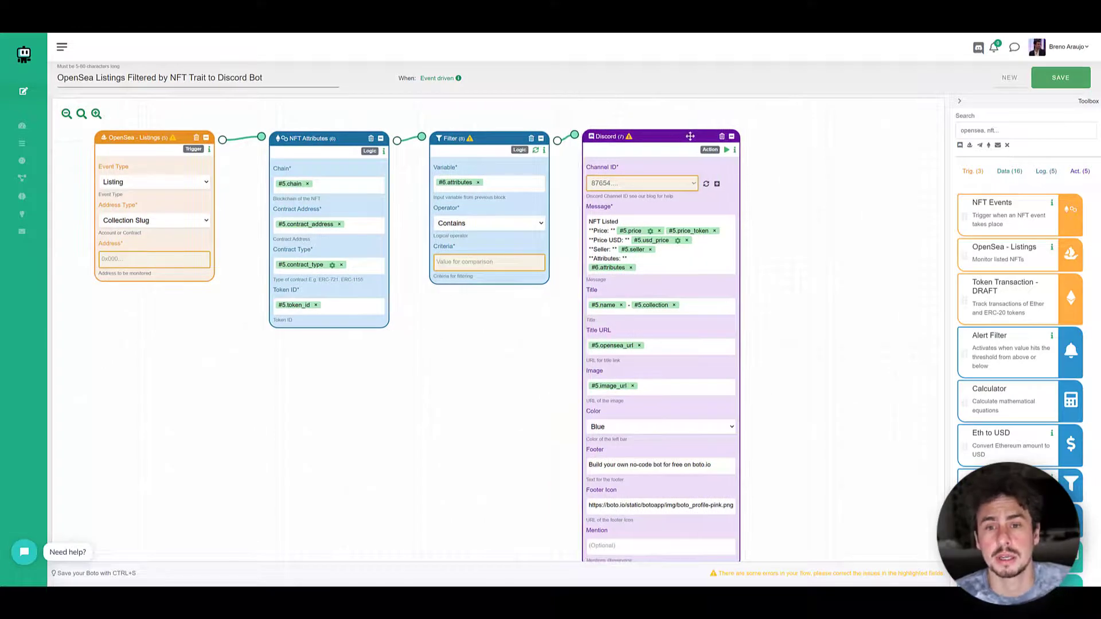
pyautogui.moveTo(689, 137); pyautogui.dragTo(805, 125)
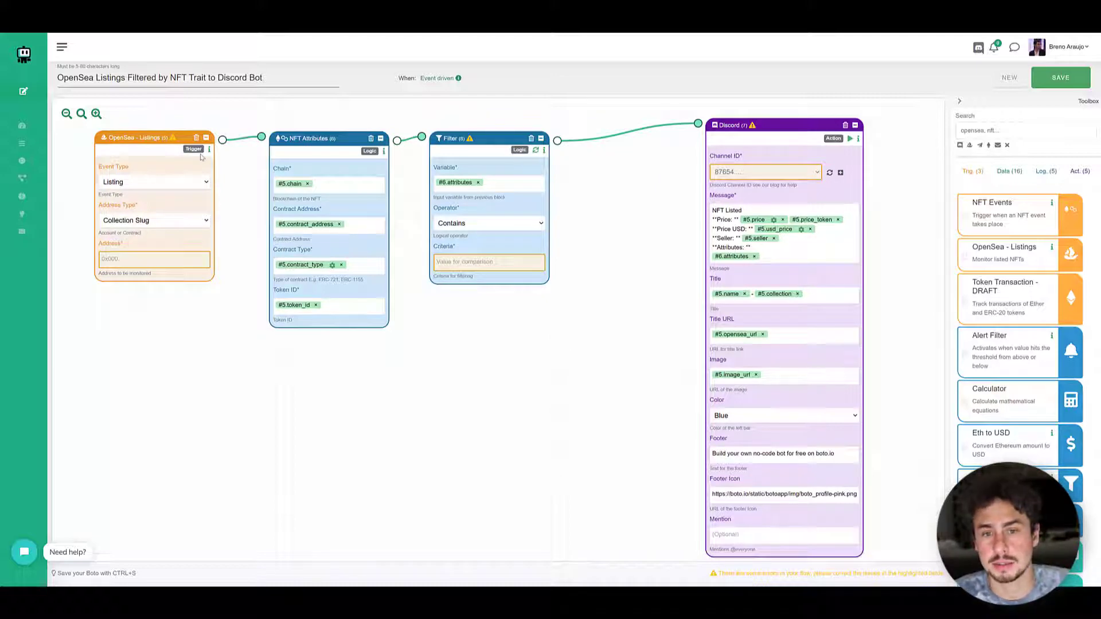
pyautogui.moveTo(774, 135); pyautogui.dragTo(677, 132)
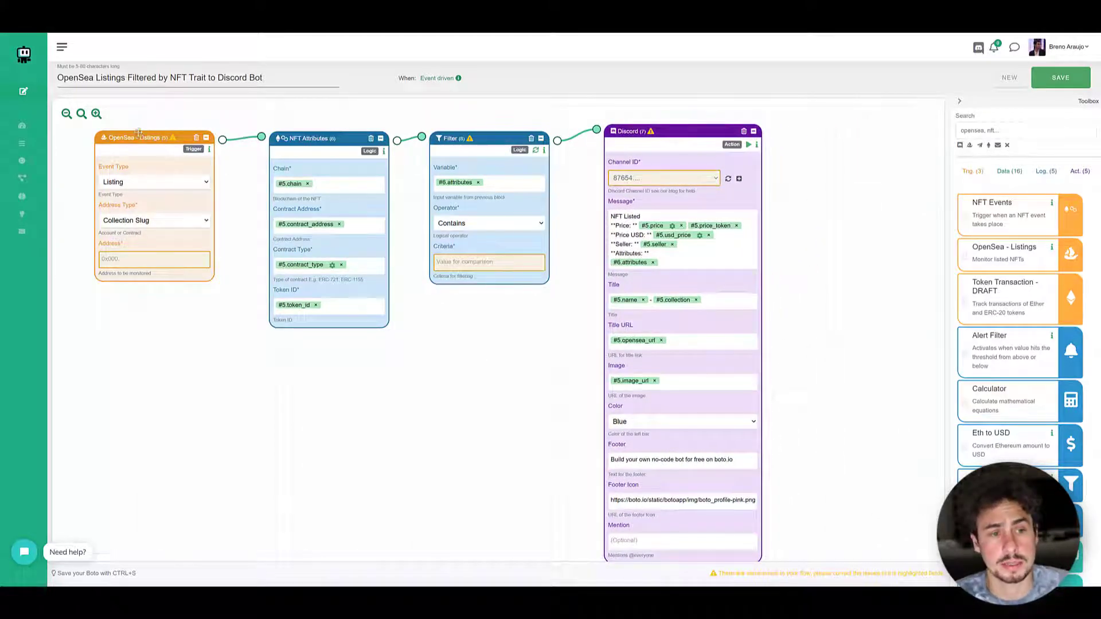
# - Open the OpenSea website in a new browser tab to find an address for the OpenSea - Listings trigger
pyautogui.click(162, 258)
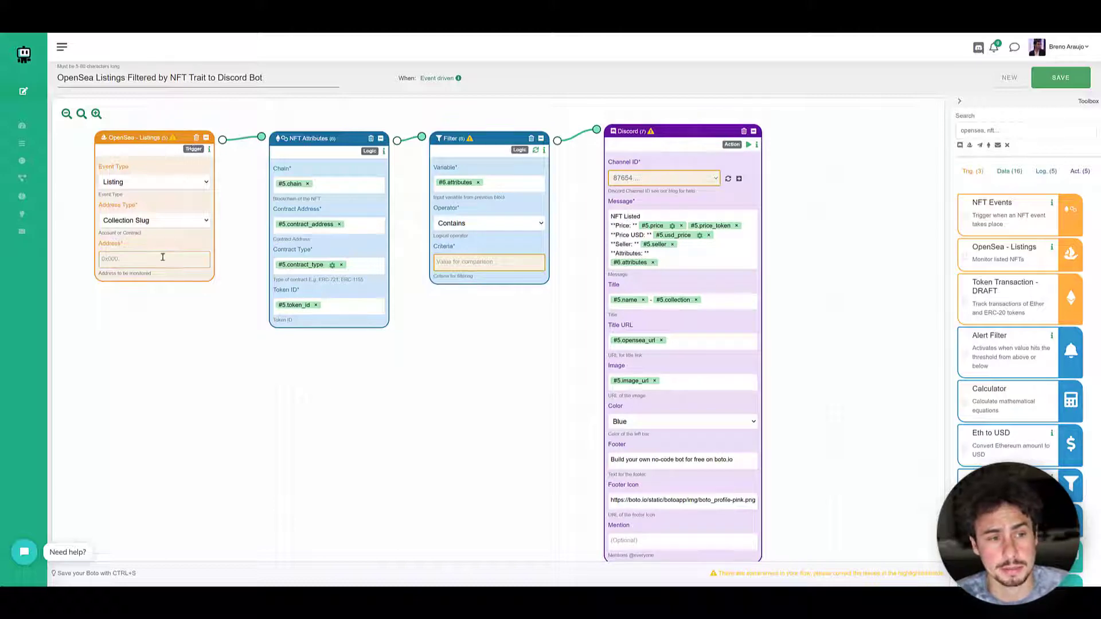
pyautogui.click(124, 261)
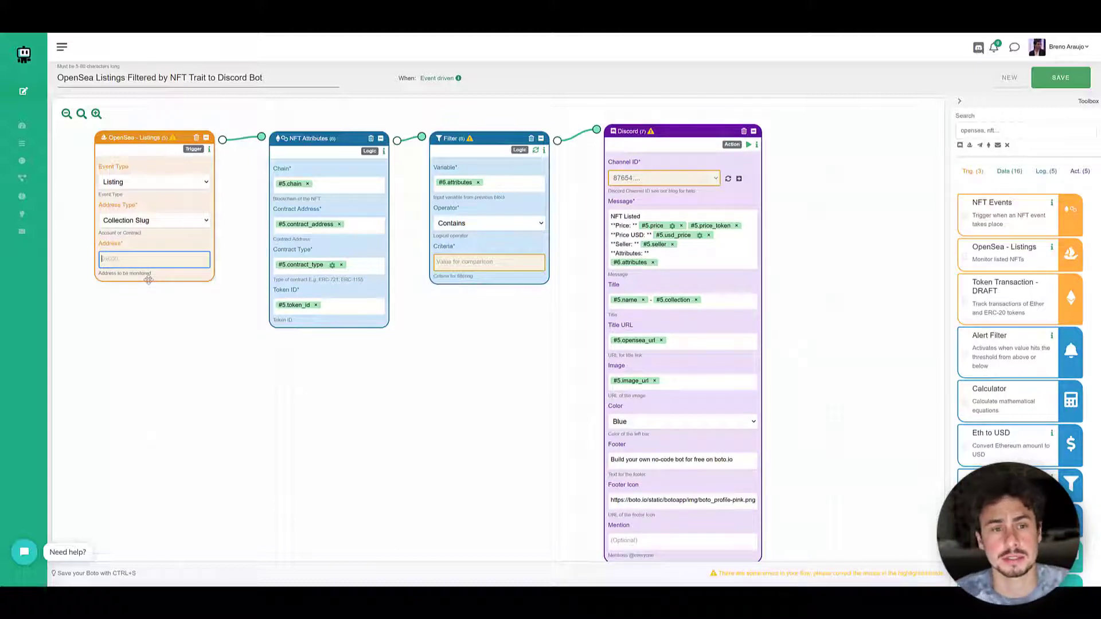
pyautogui.hotkey('ctrl', 't')
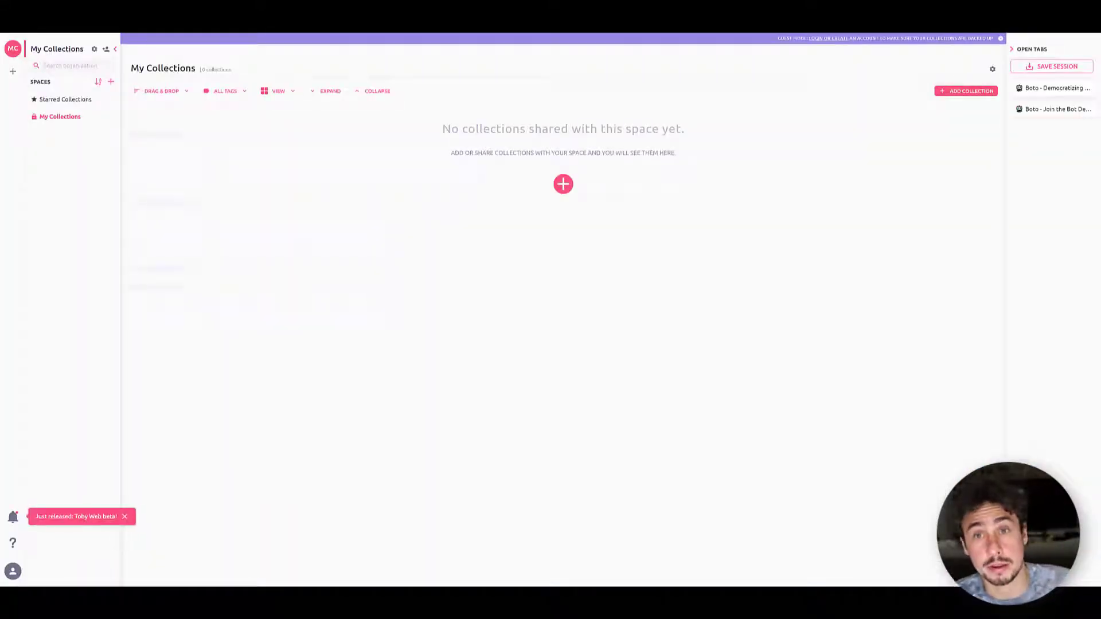
pyautogui.write('opensea')
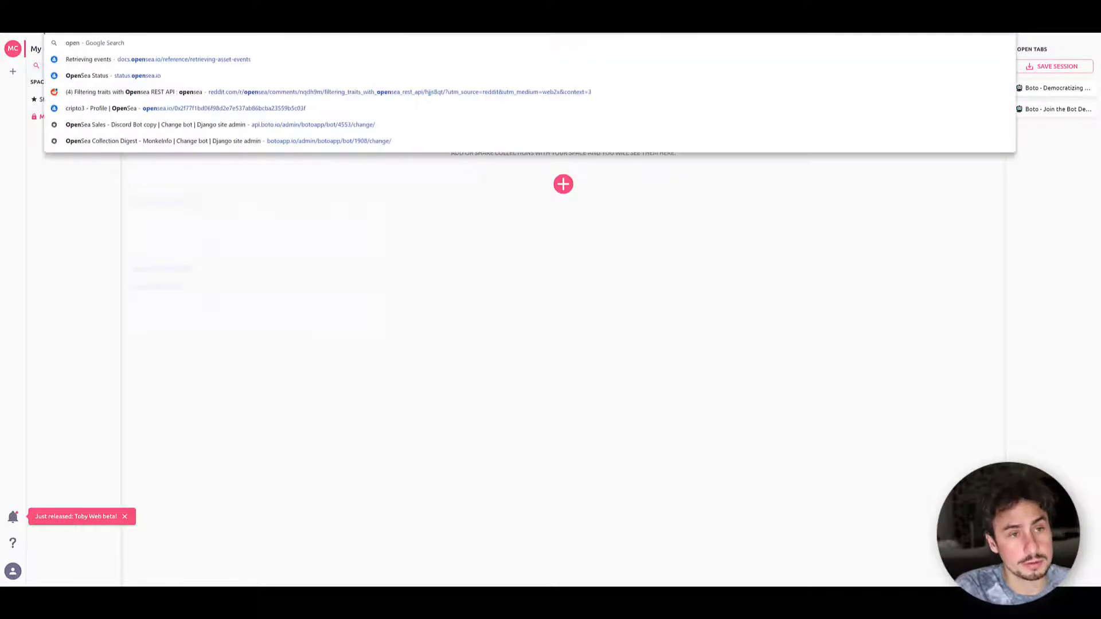
pyautogui.press('Return')
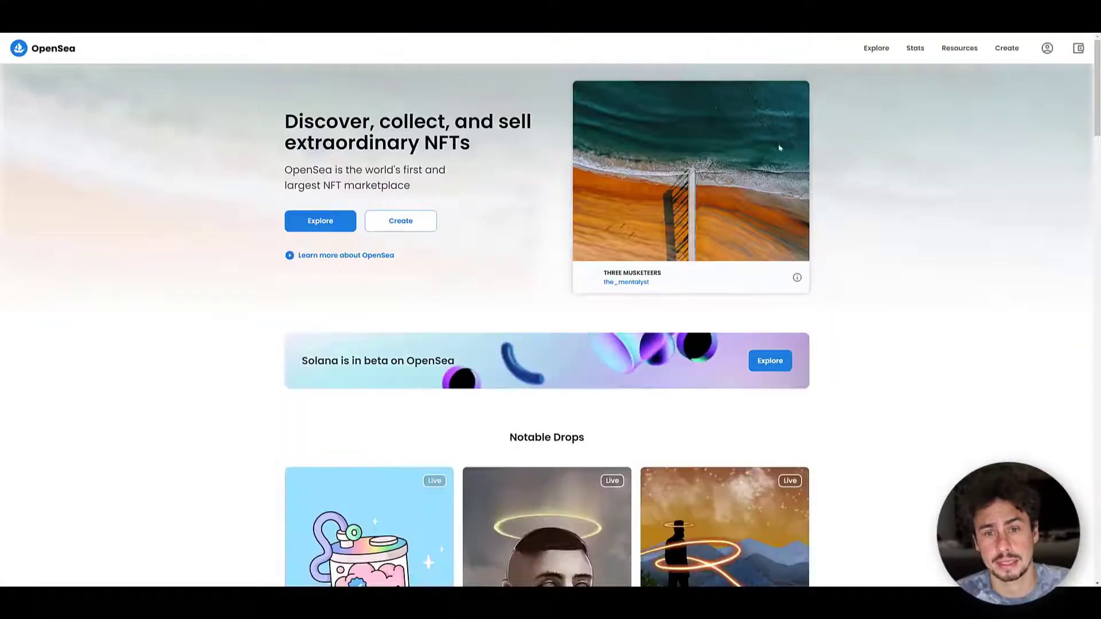
# - Search OpenSea for "bored" and open the Bored Ape Kennel Club collection
pyautogui.click(454, 49)
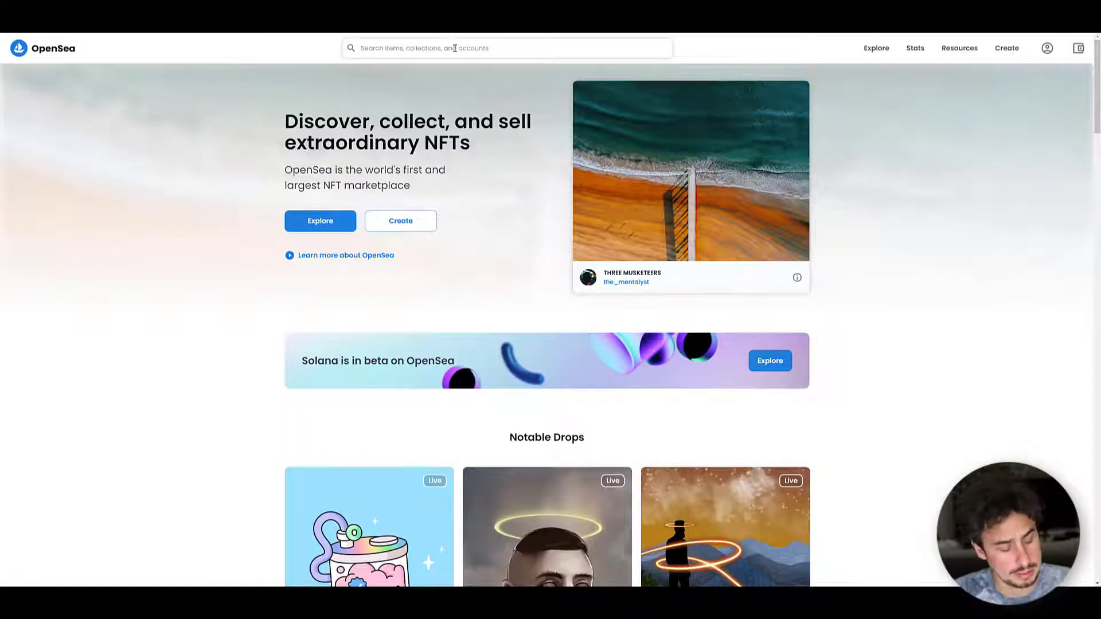
pyautogui.write('boi')
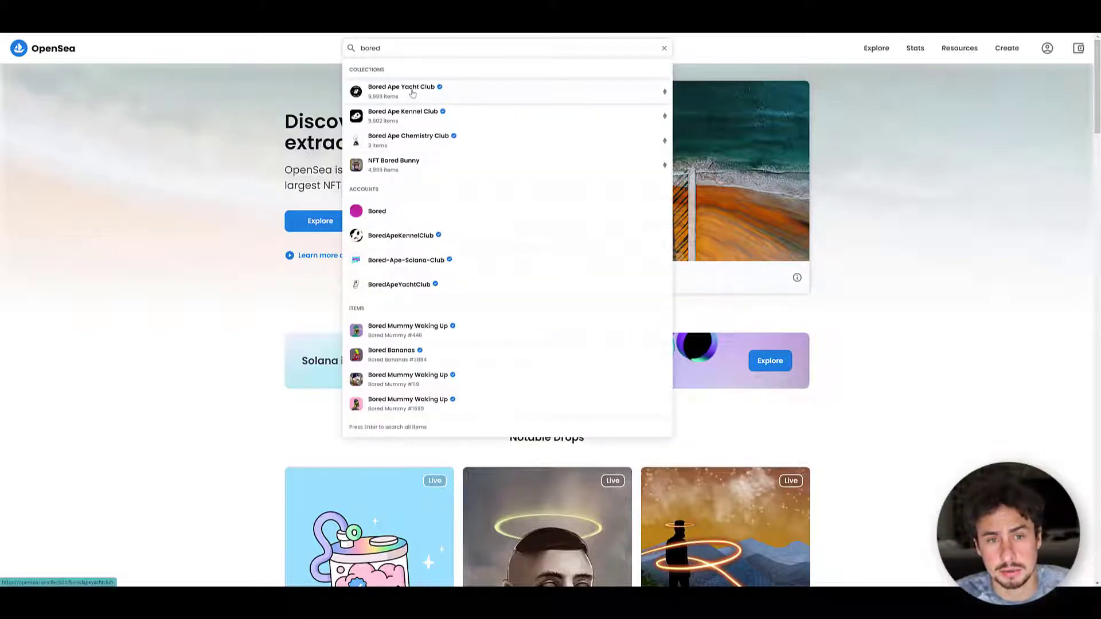
pyautogui.click(412, 93)
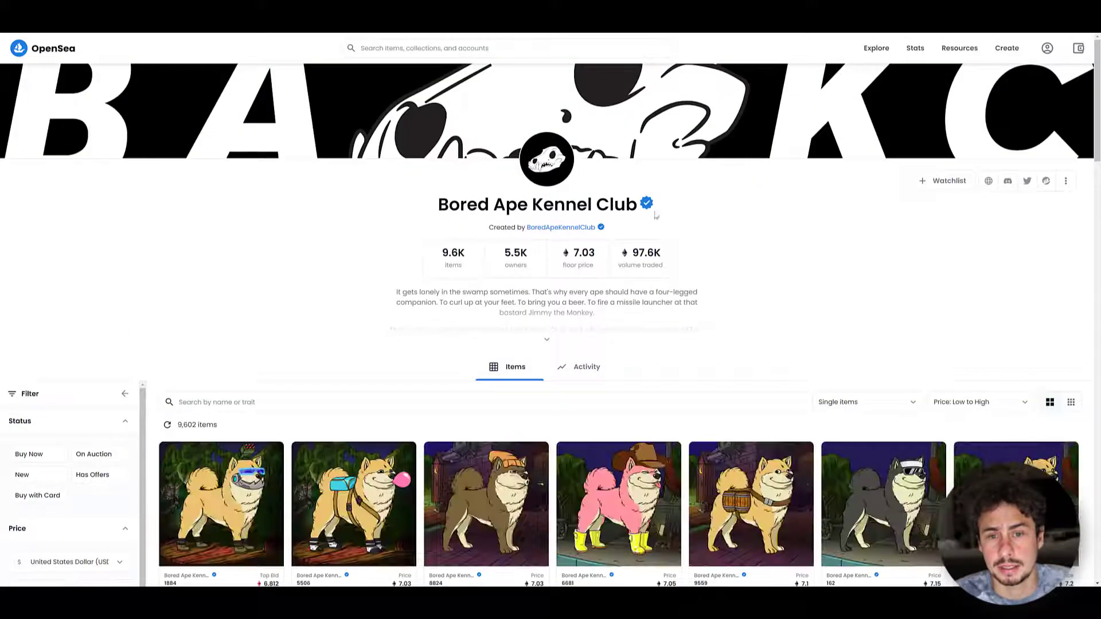
# - Open item #1884 of the collection, expand its details and open its contract address on Etherscan
pyautogui.scroll(-2, 282, 307)
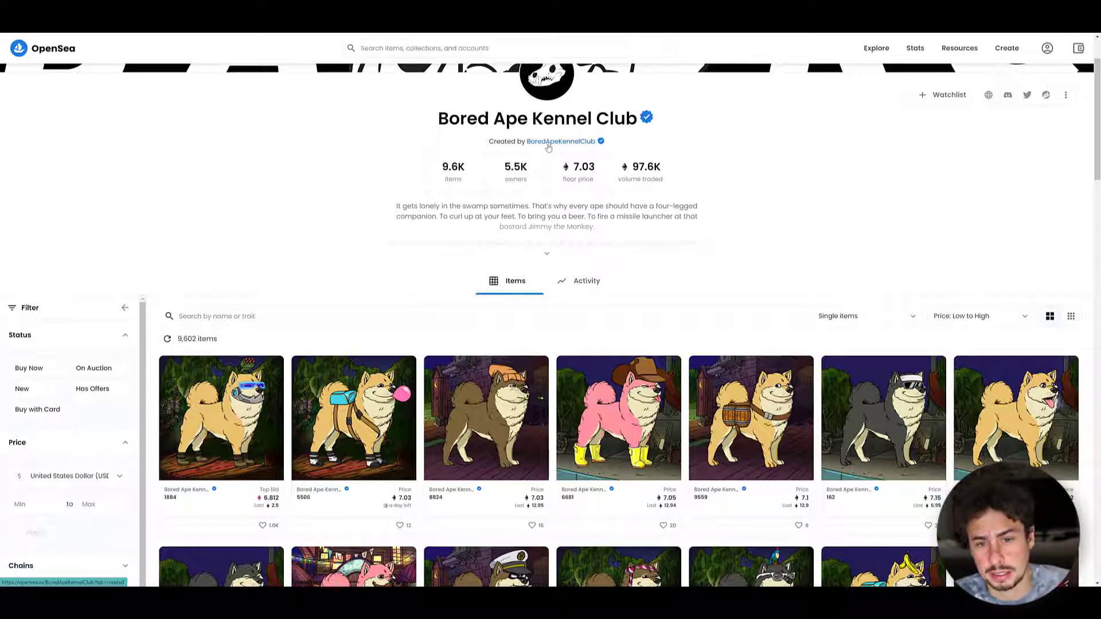
pyautogui.click(245, 400)
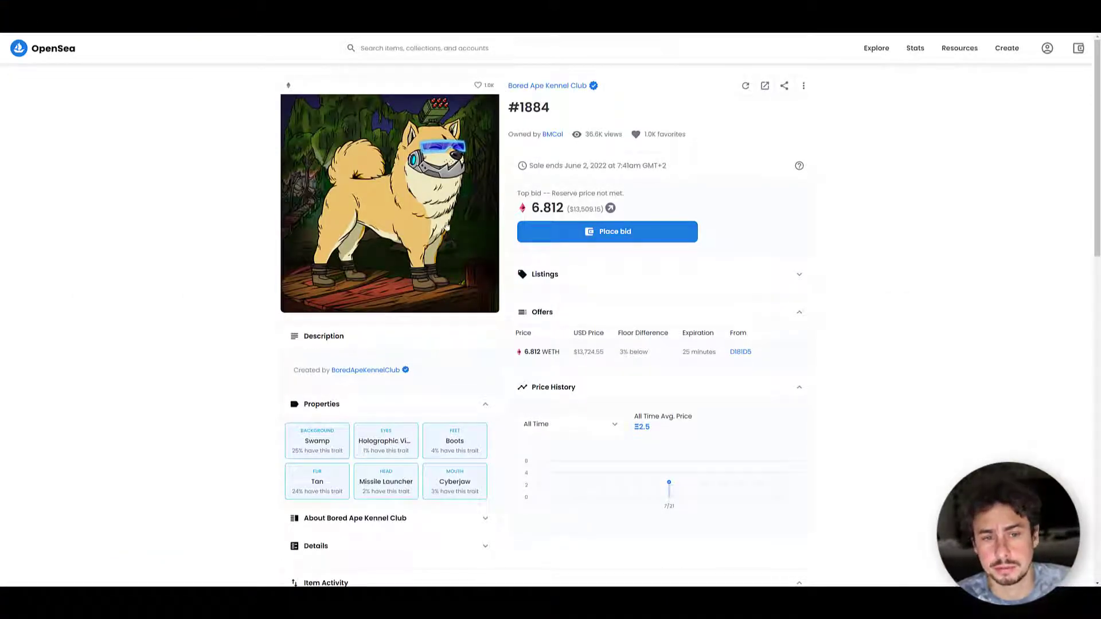
pyautogui.scroll(-3, 508, 319)
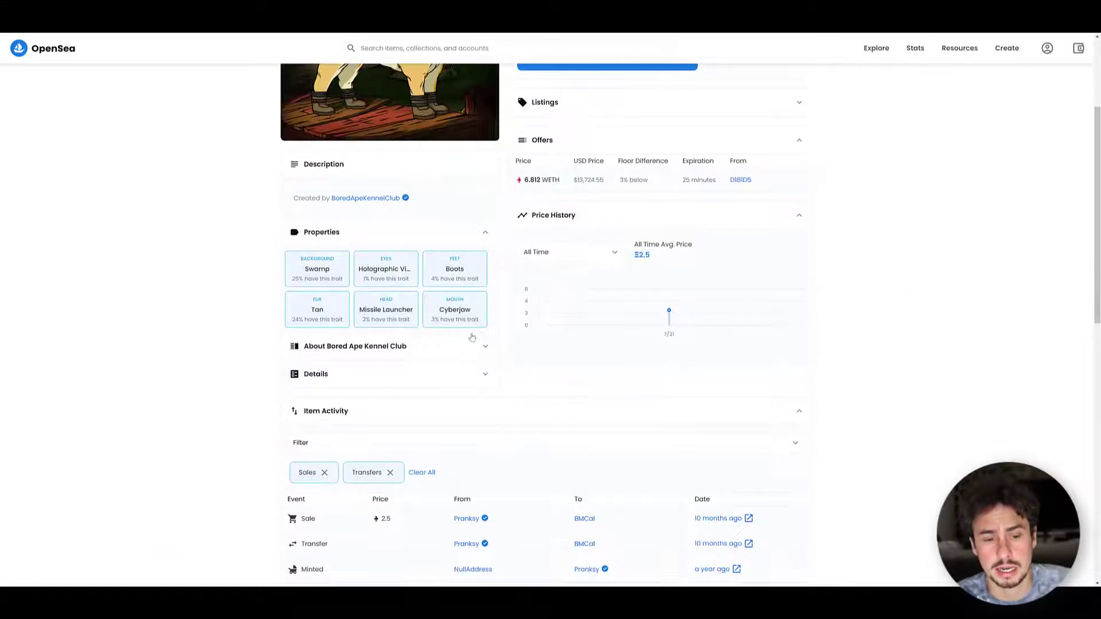
pyautogui.click(485, 375)
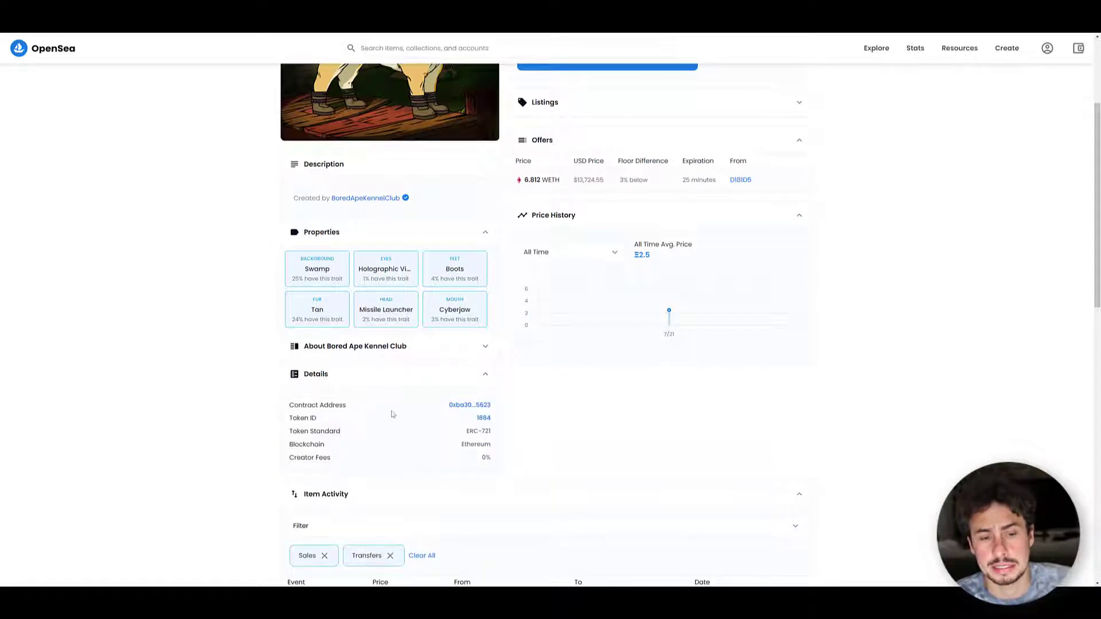
pyautogui.click(477, 405)
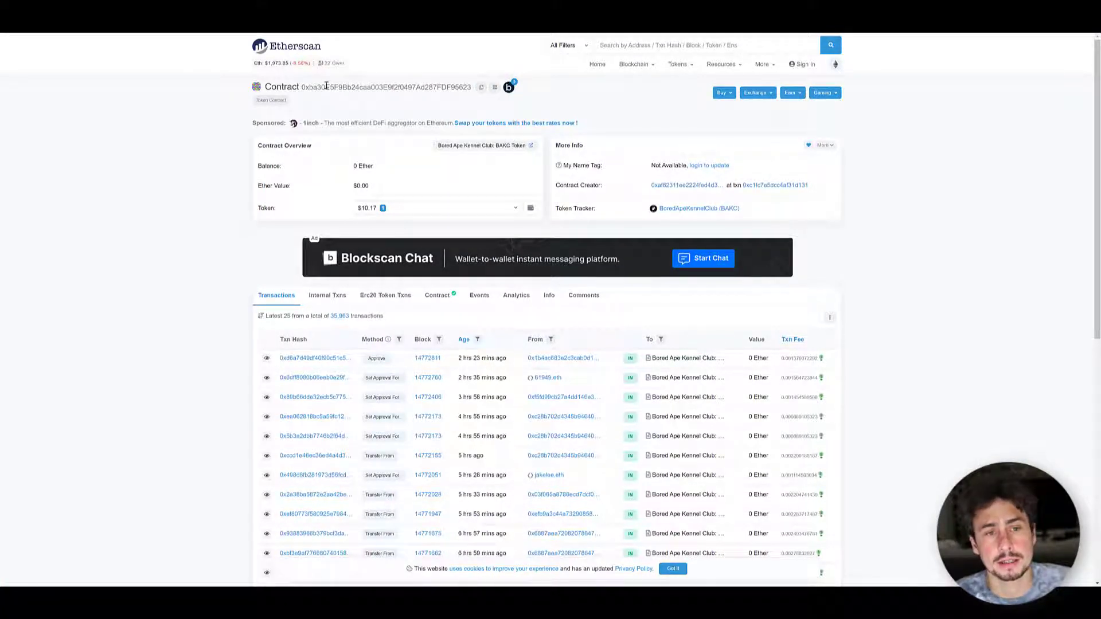
# - Copy the full contract address from Etherscan into the Address field of the OpenSea - Listings block in Boto
pyautogui.doubleClick(326, 86)
pyautogui.hotkey('ctrl', 'c')
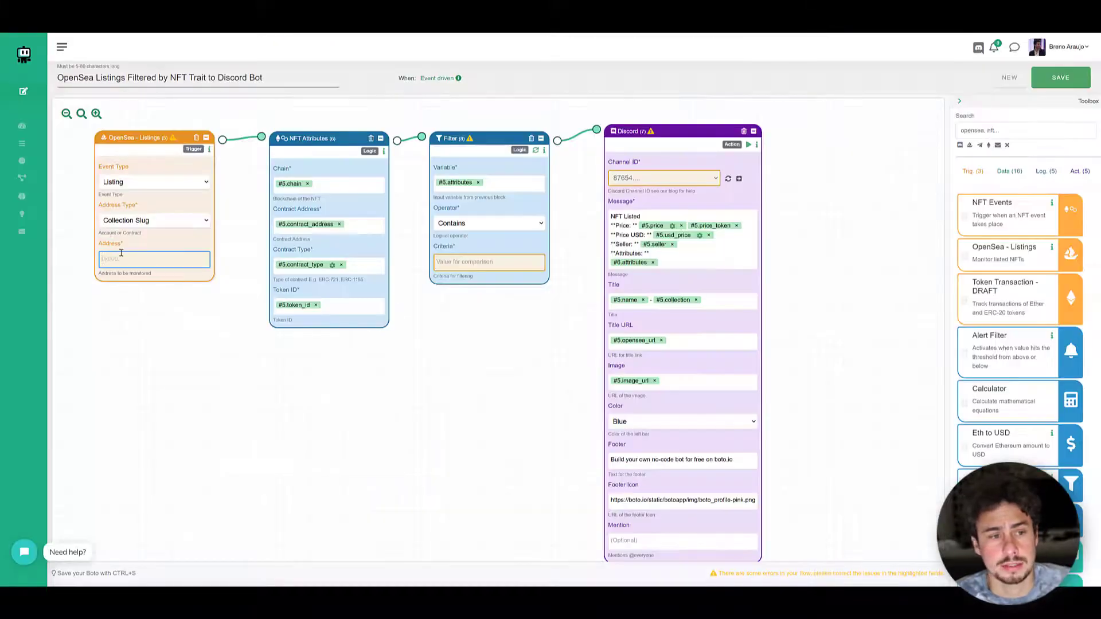
pyautogui.click(123, 261)
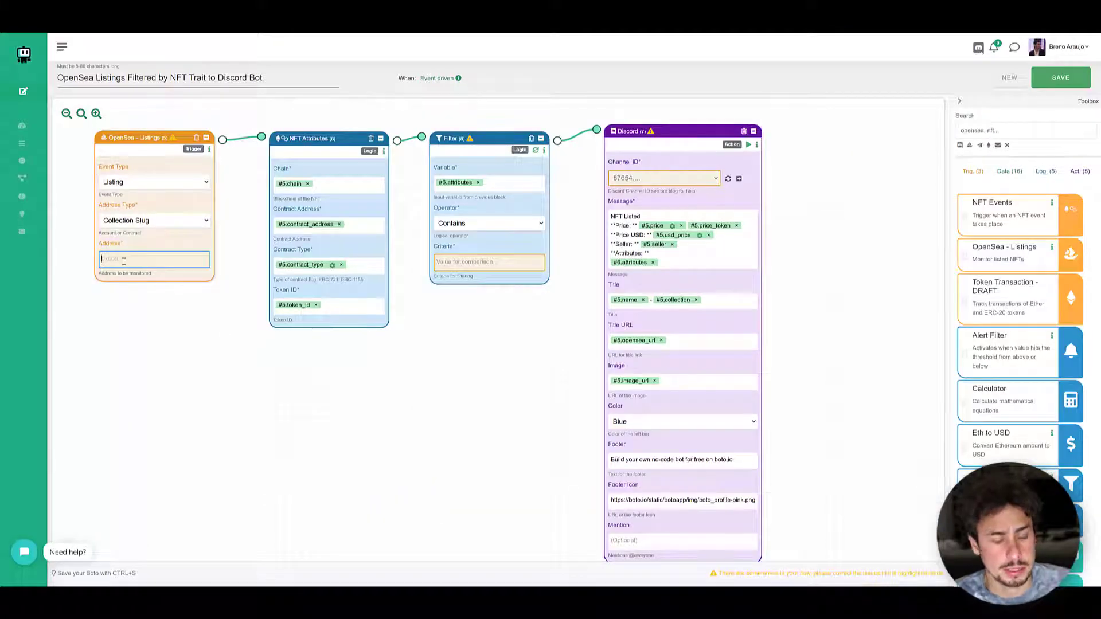
pyautogui.hotkey('ctrl', 'v')
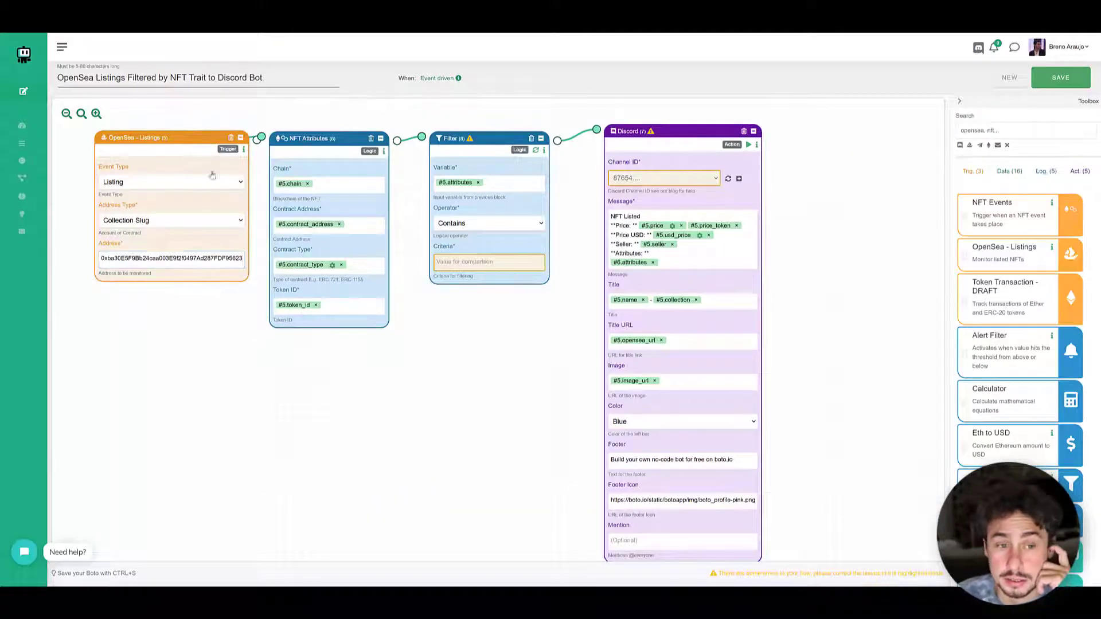
# - Set the address type of the OpenSea - Listings block to Contract
pyautogui.moveTo(188, 146); pyautogui.dragTo(172, 152)
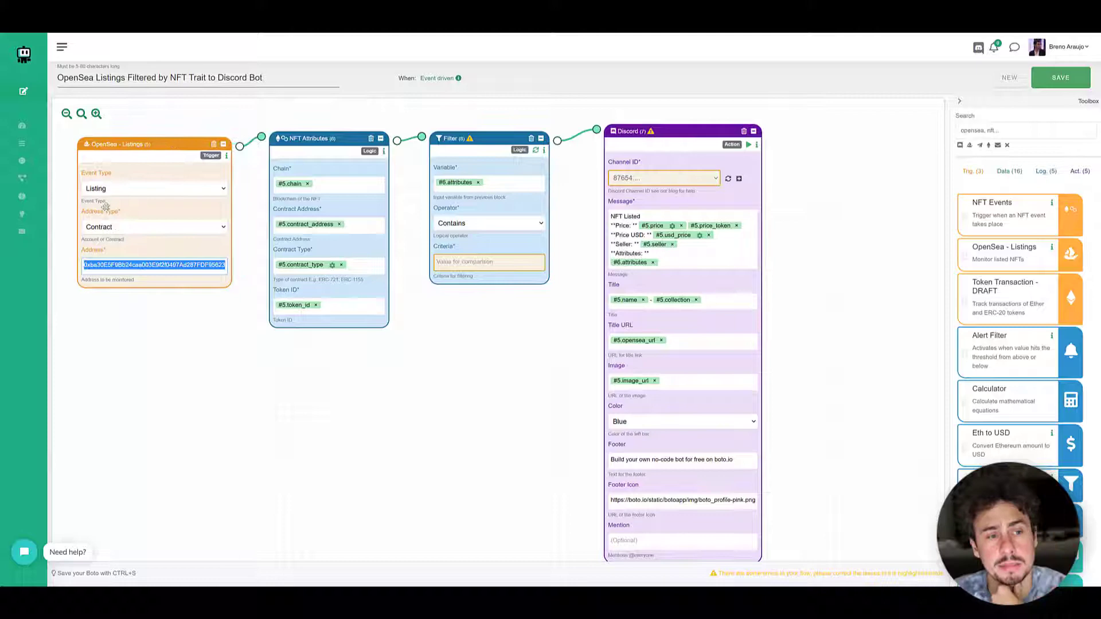
pyautogui.click(129, 229)
pyautogui.click(115, 248)
pyautogui.click(117, 226)
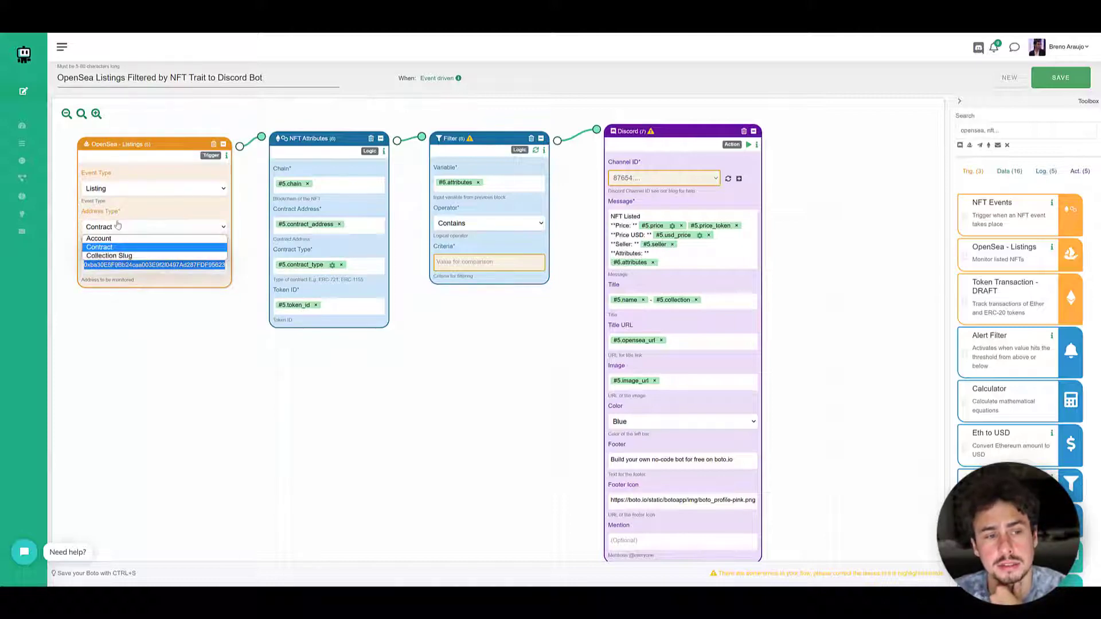
pyautogui.click(115, 246)
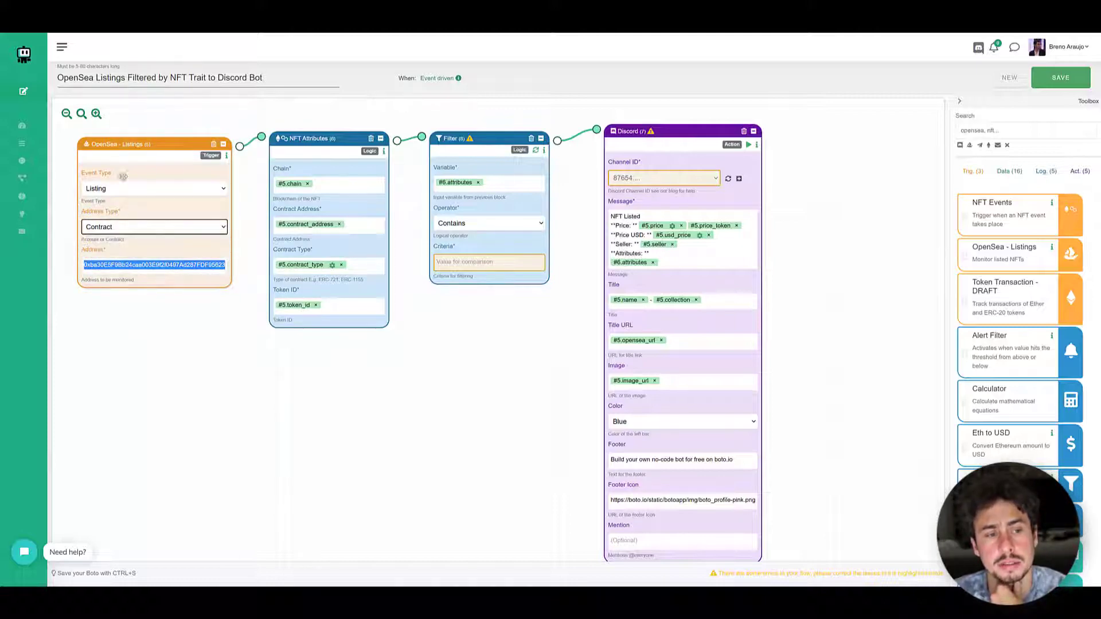
pyautogui.click(122, 252)
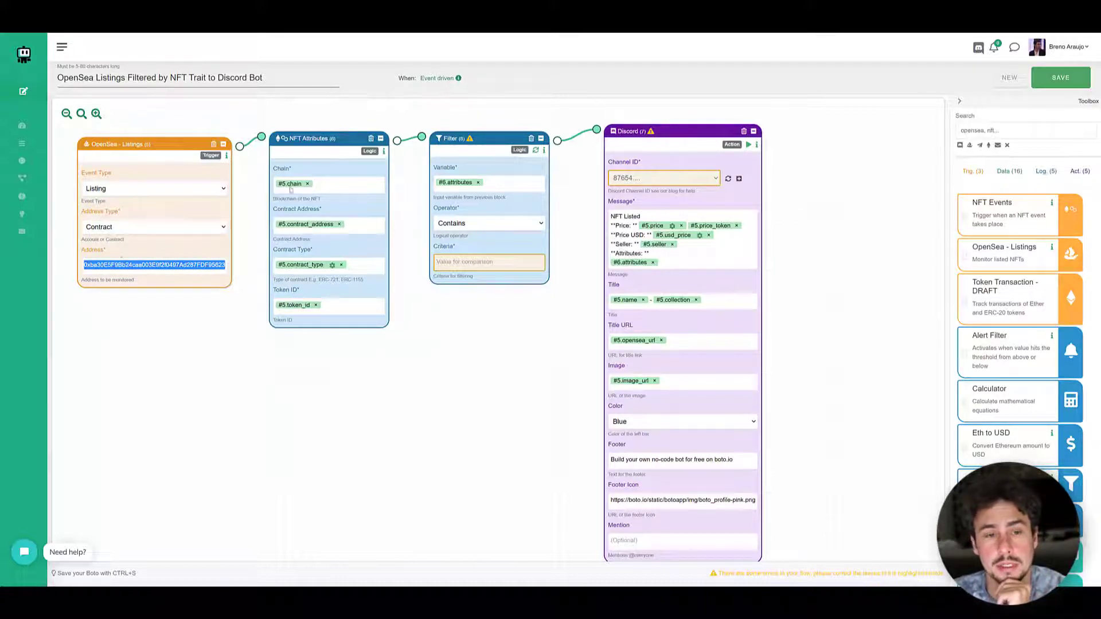
# - Space out the OpenSea - Listings and NFT Attributes blocks on the canvas
pyautogui.moveTo(299, 138); pyautogui.dragTo(297, 137)
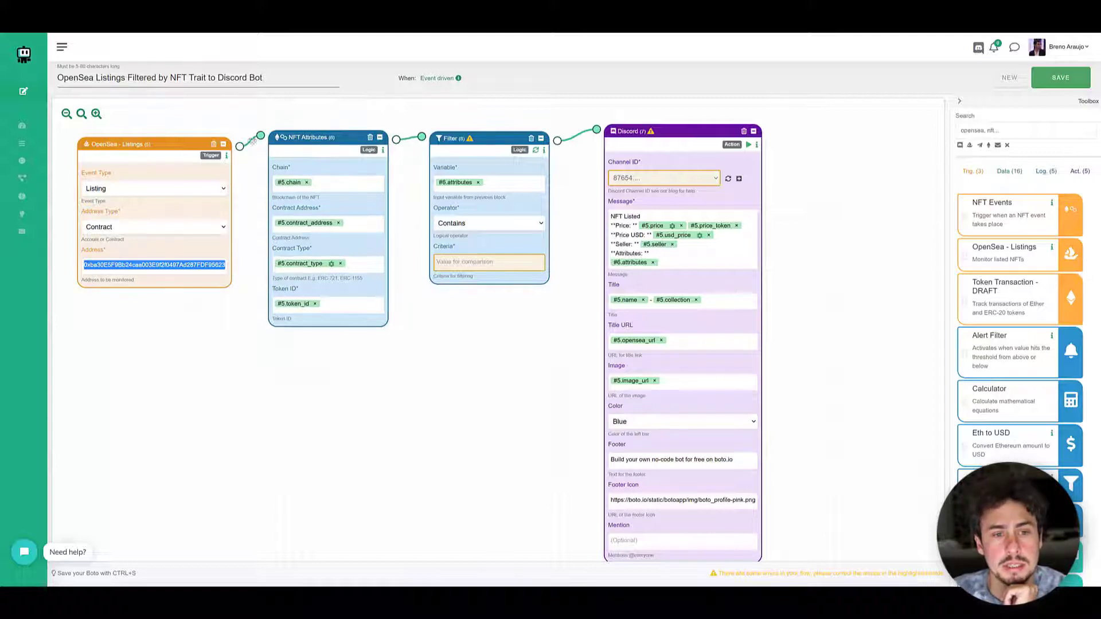
pyautogui.moveTo(162, 140); pyautogui.dragTo(151, 143)
pyautogui.moveTo(322, 136); pyautogui.dragTo(314, 140)
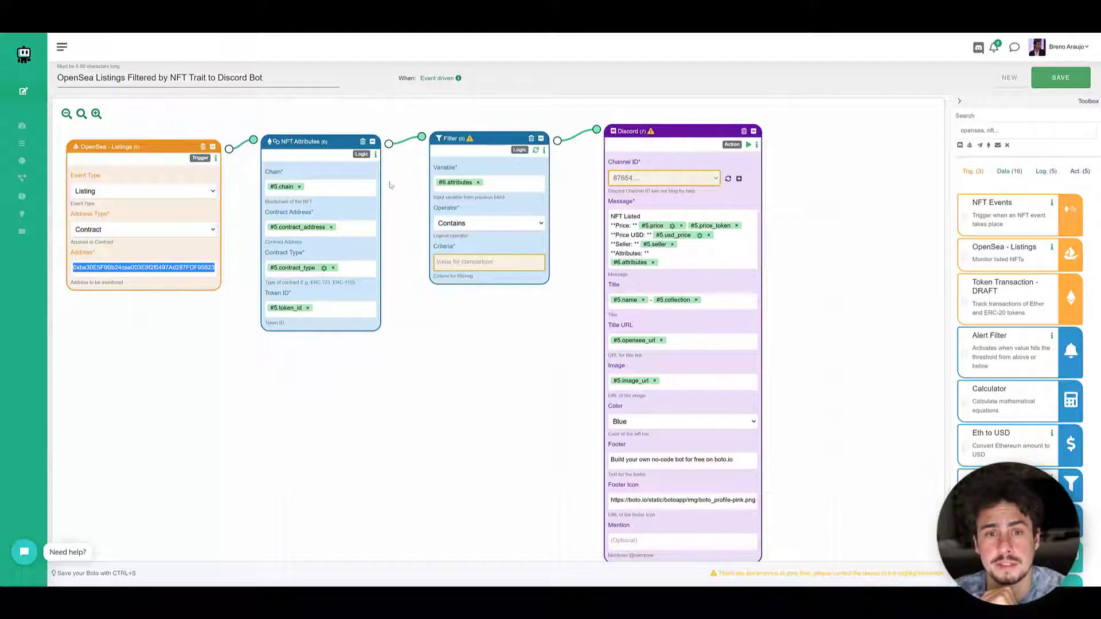
pyautogui.moveTo(330, 146); pyautogui.dragTo(341, 143)
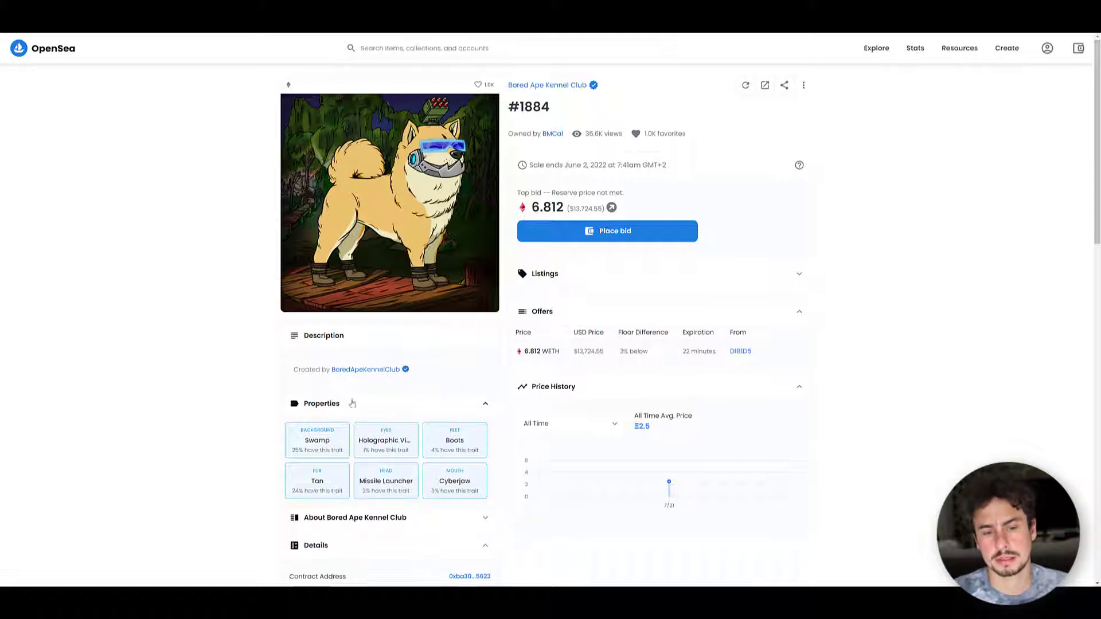
# - Check the properties of item #1884 on OpenSea and set the Filter block's criteria to Holographic Visor
pyautogui.scroll(-2, 352, 404)
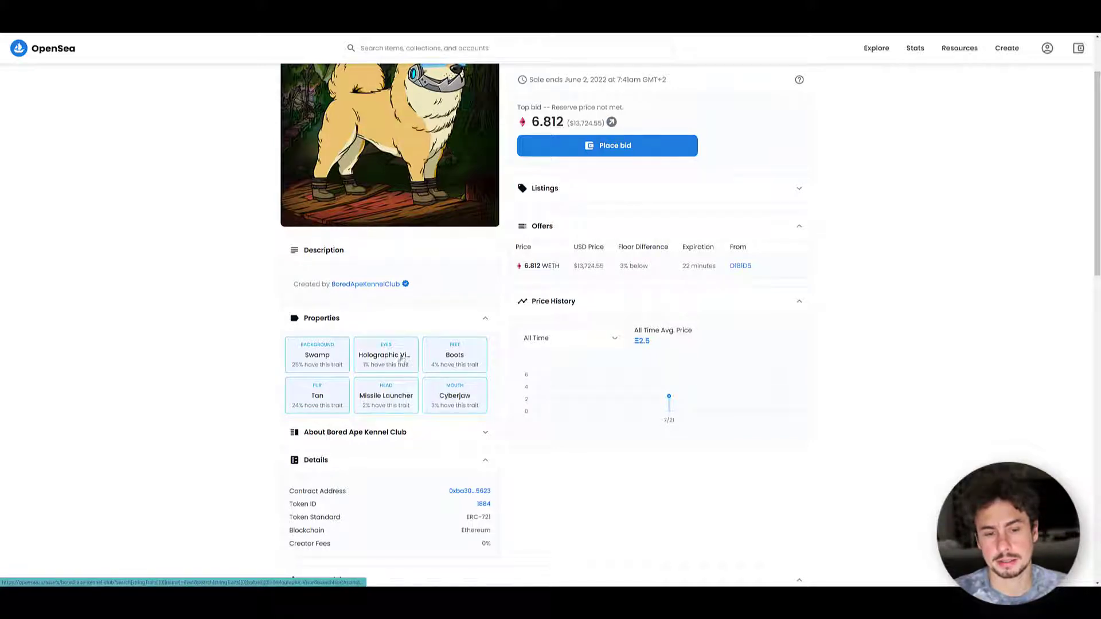
pyautogui.click(388, 367)
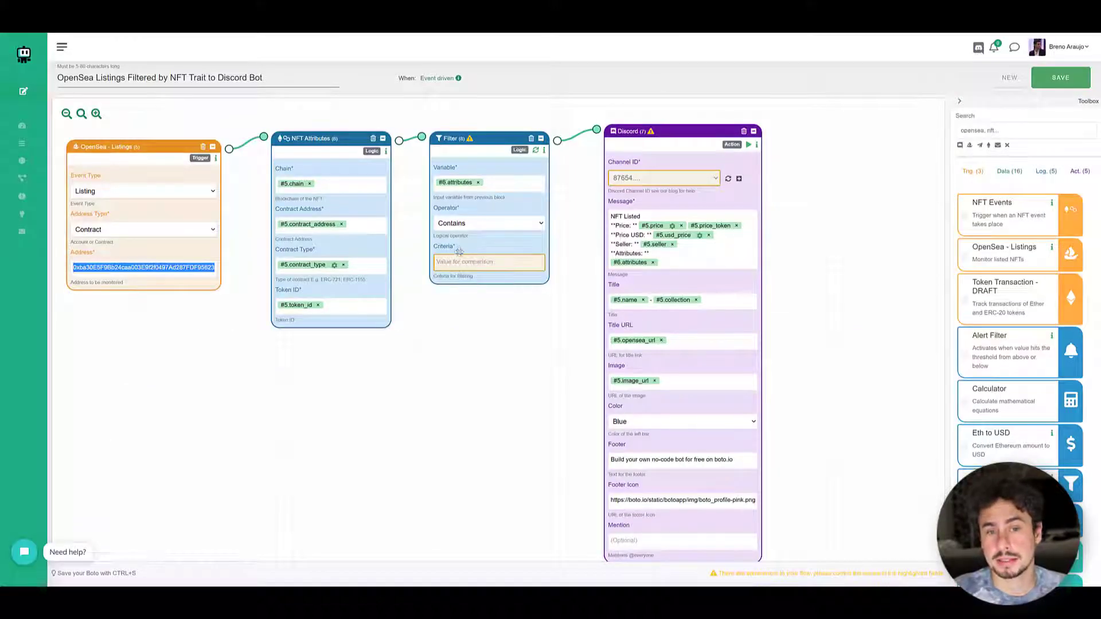
pyautogui.click(460, 263)
pyautogui.write('Hol')
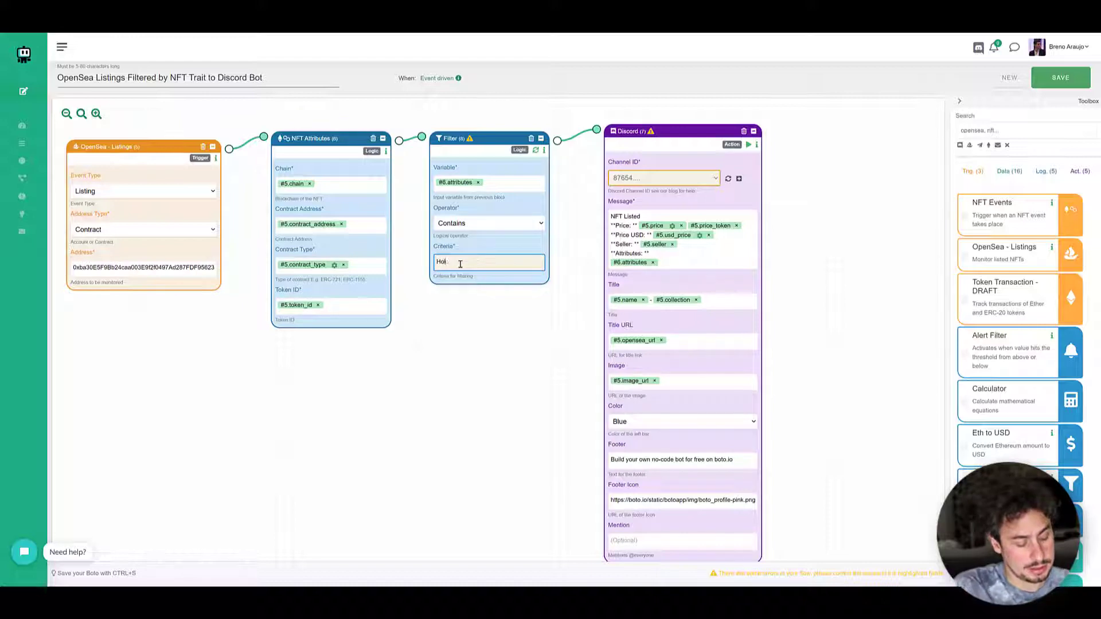
pyautogui.write('ographic Visor')
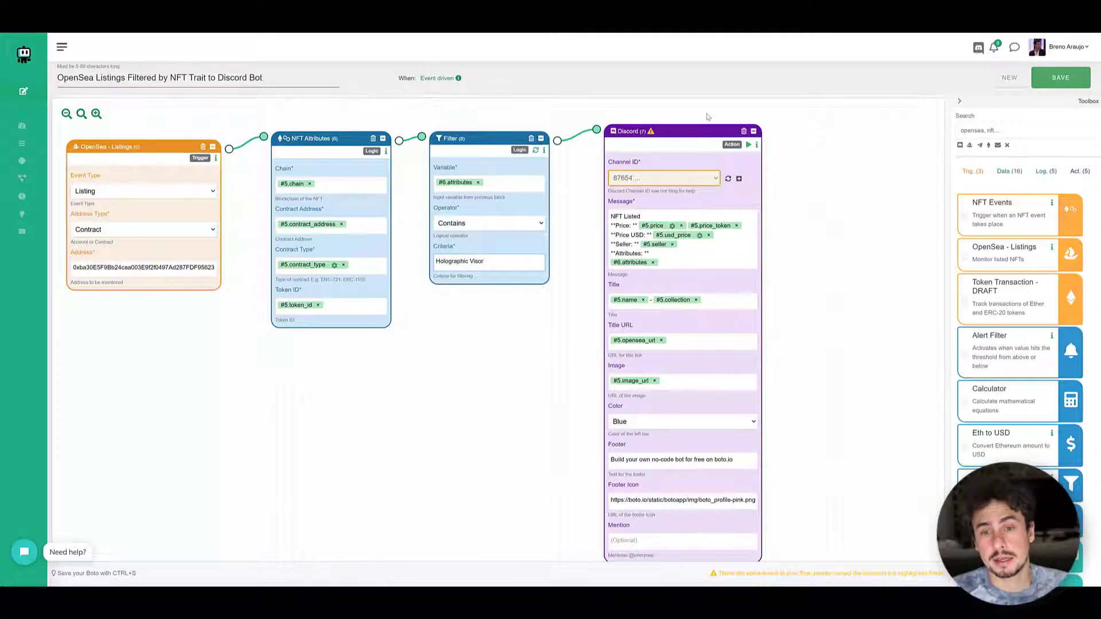
# - Move the Discord block farther away from the Filter block on the canvas
pyautogui.moveTo(697, 131); pyautogui.dragTo(829, 116)
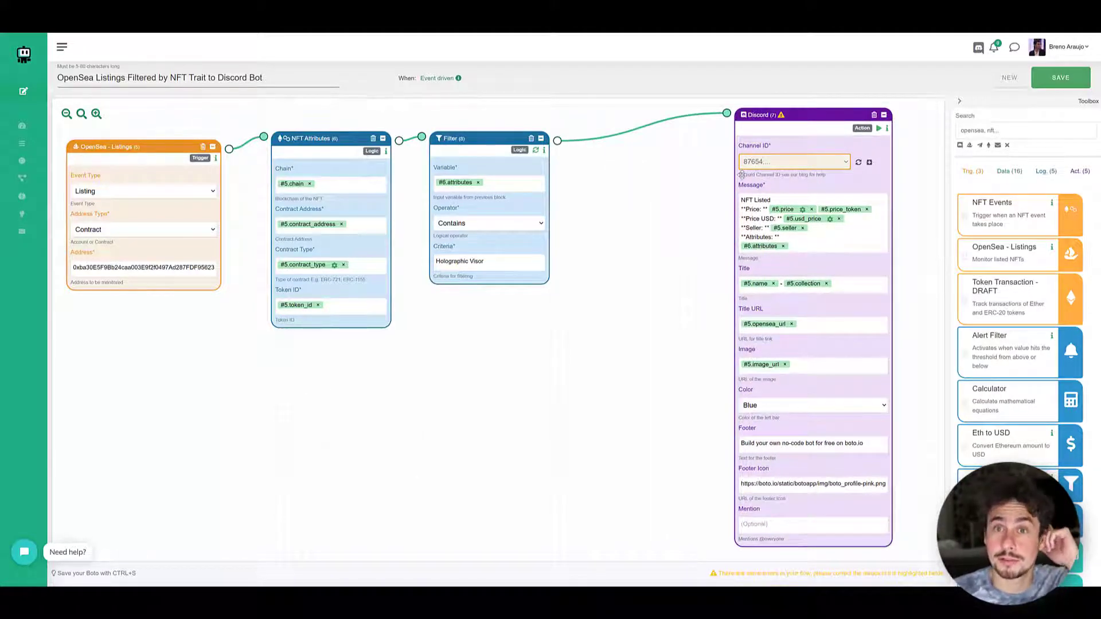
pyautogui.moveTo(808, 114); pyautogui.dragTo(819, 117)
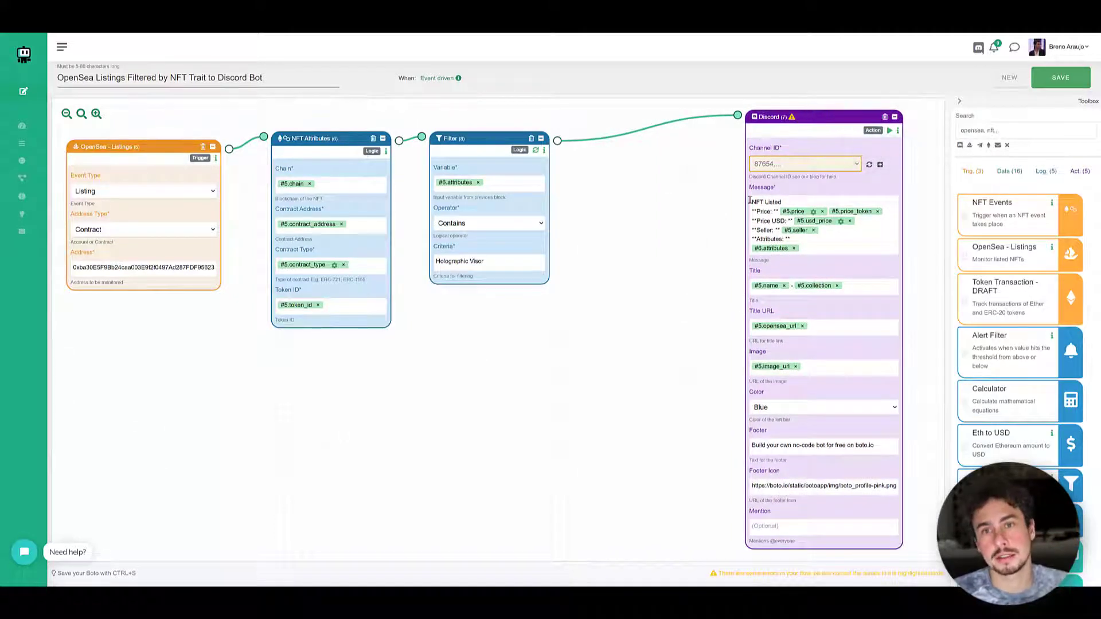
pyautogui.moveTo(816, 117); pyautogui.dragTo(831, 109)
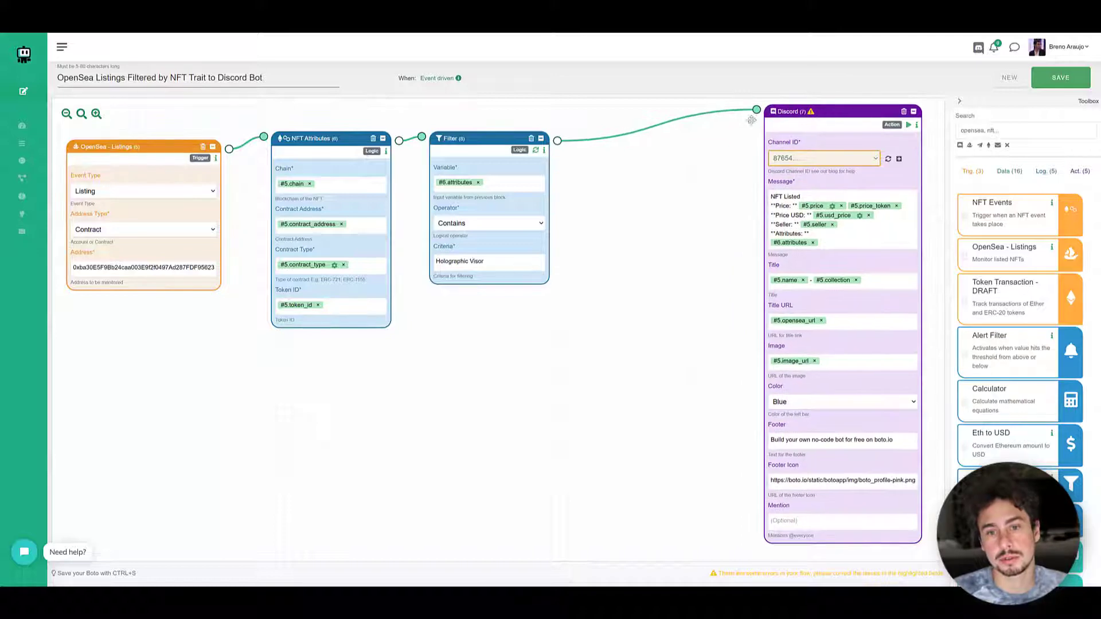
pyautogui.moveTo(866, 171); pyautogui.dragTo(693, 196)
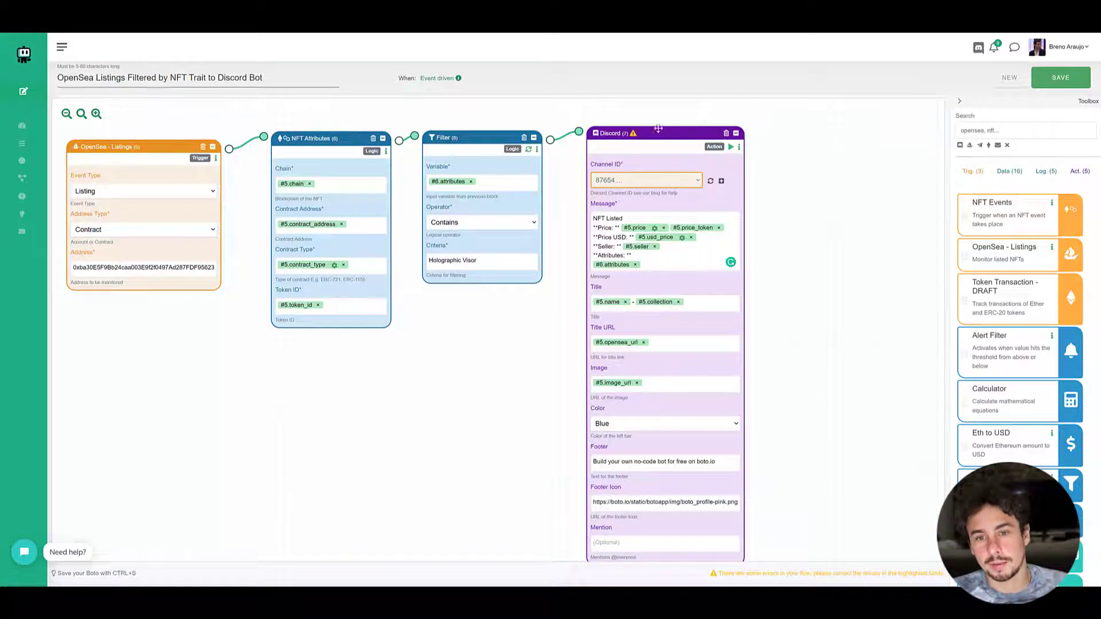
pyautogui.moveTo(662, 131); pyautogui.dragTo(797, 122)
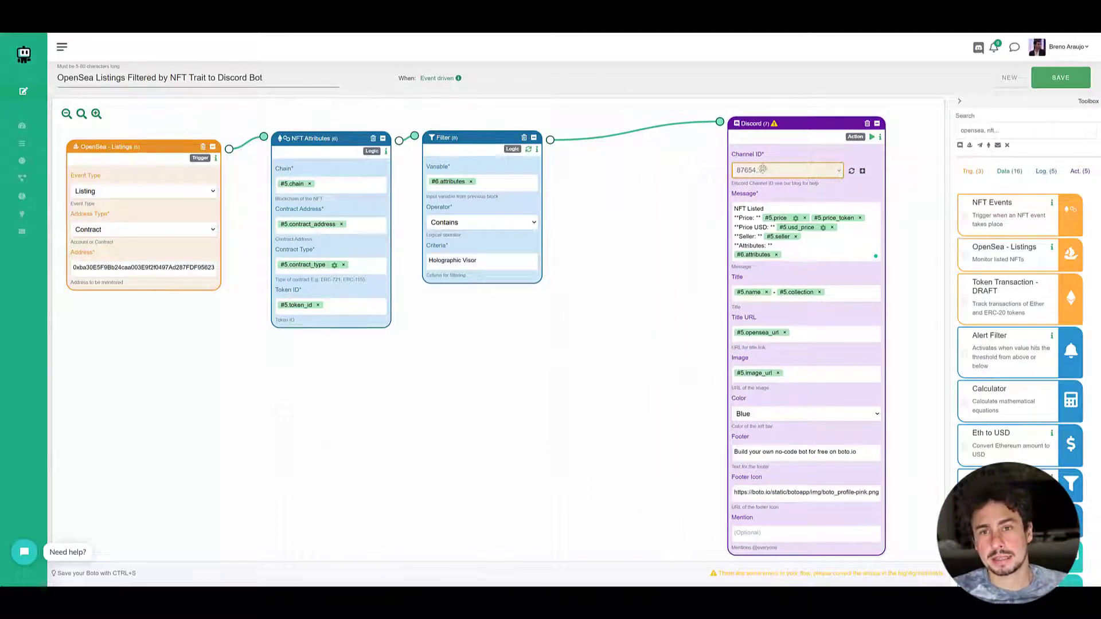
pyautogui.moveTo(796, 123); pyautogui.dragTo(818, 121)
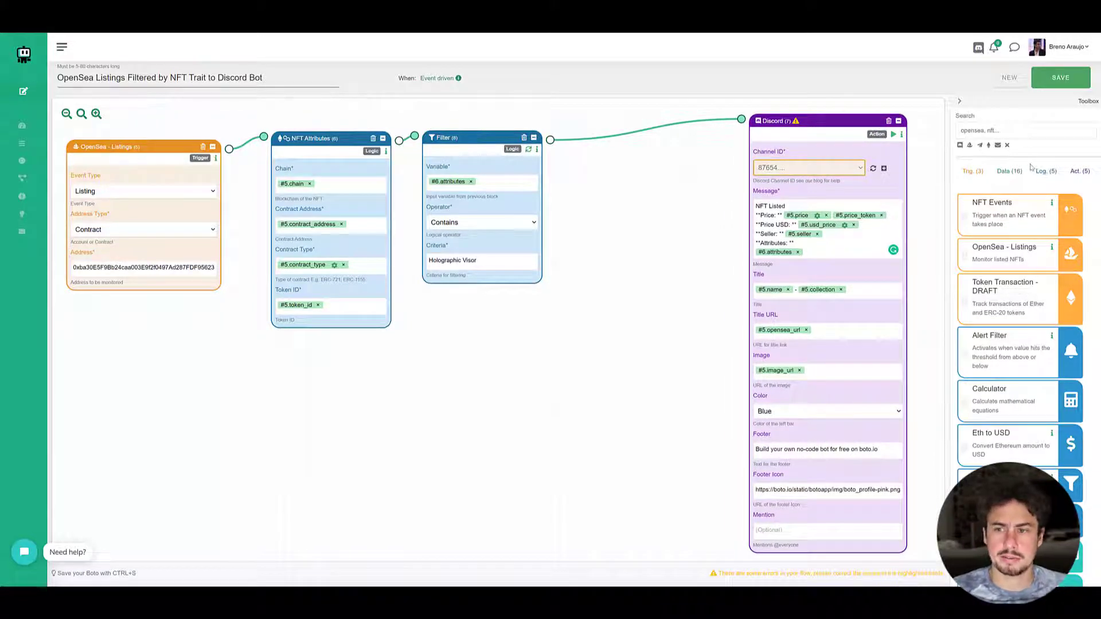
# - Find the Filter block in the toolbox and add a second one to the canvas between the existing Filter and Discord blocks
pyautogui.click(1010, 130)
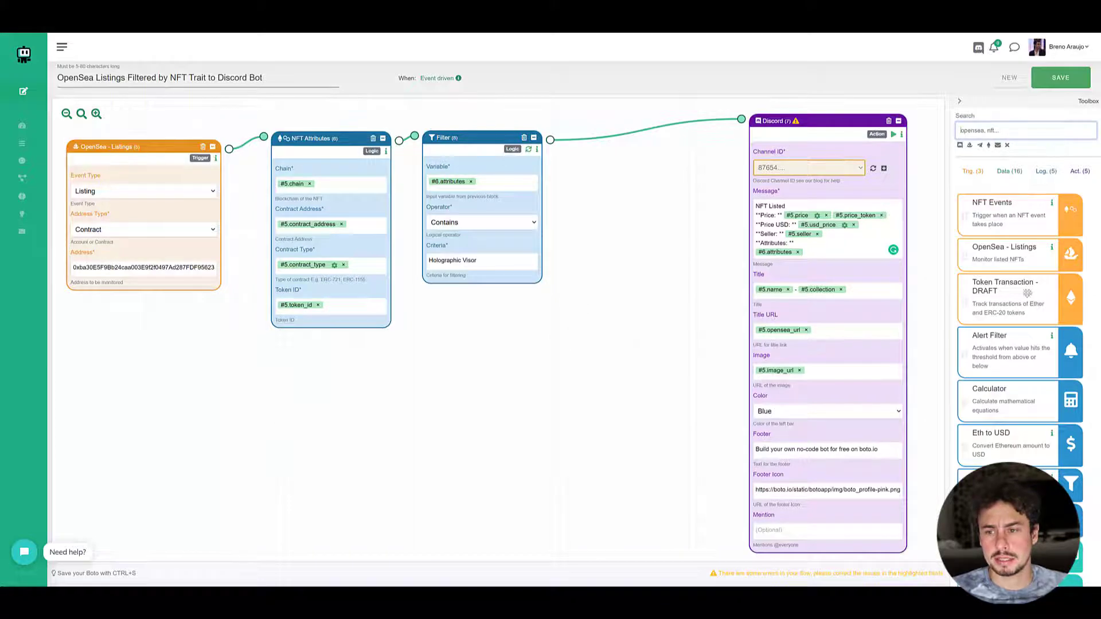
pyautogui.scroll(-10, 1026, 294)
pyautogui.scroll(10, 1026, 294)
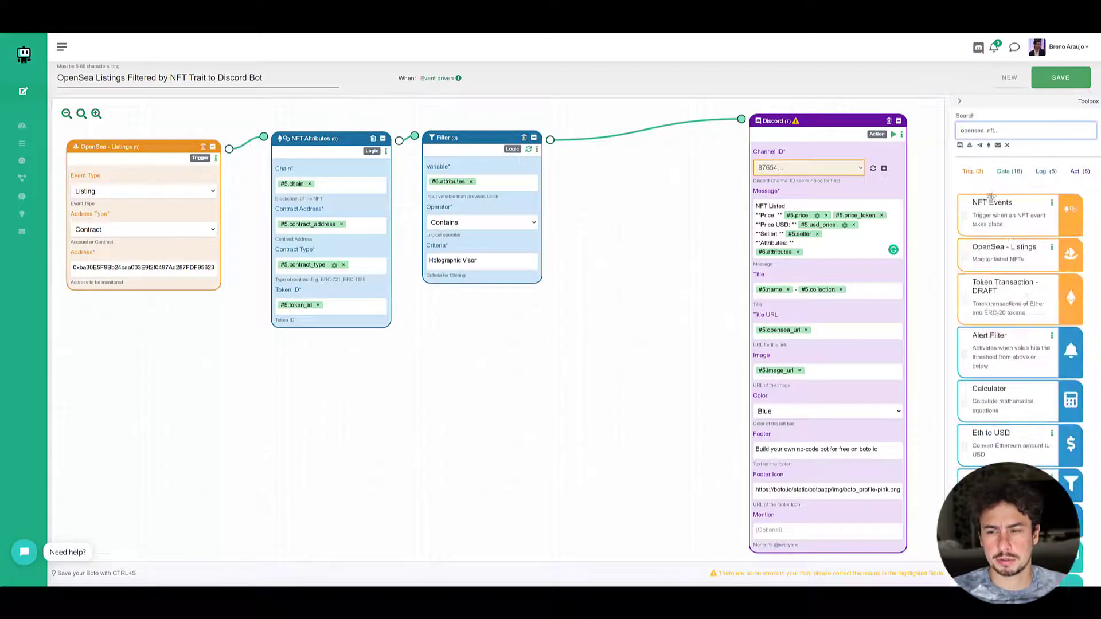
pyautogui.write('filt')
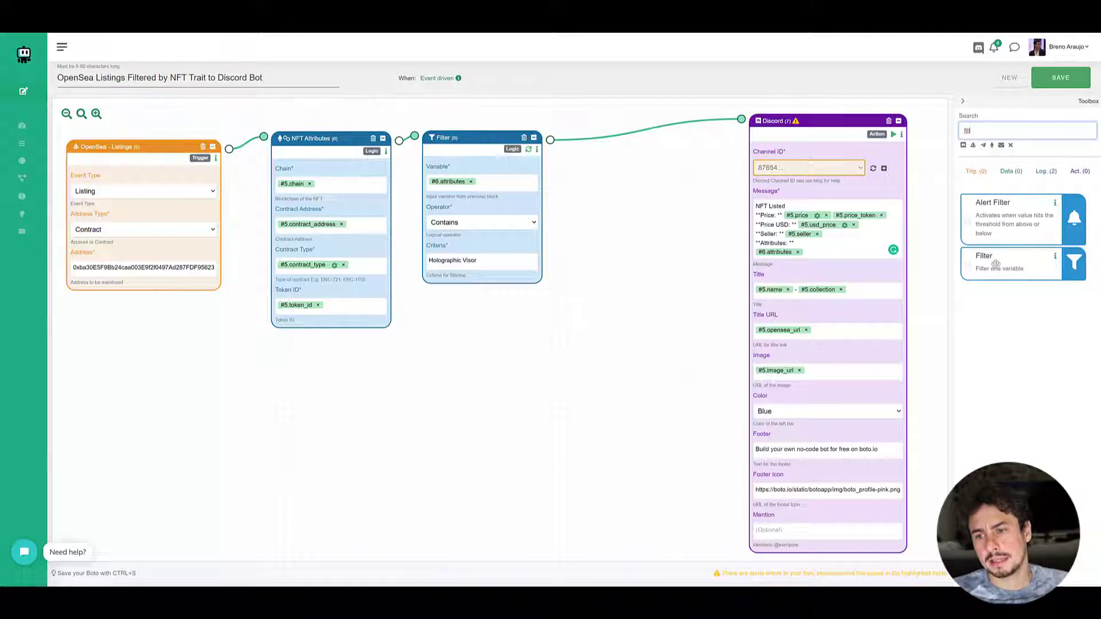
pyautogui.moveTo(995, 263); pyautogui.dragTo(636, 164)
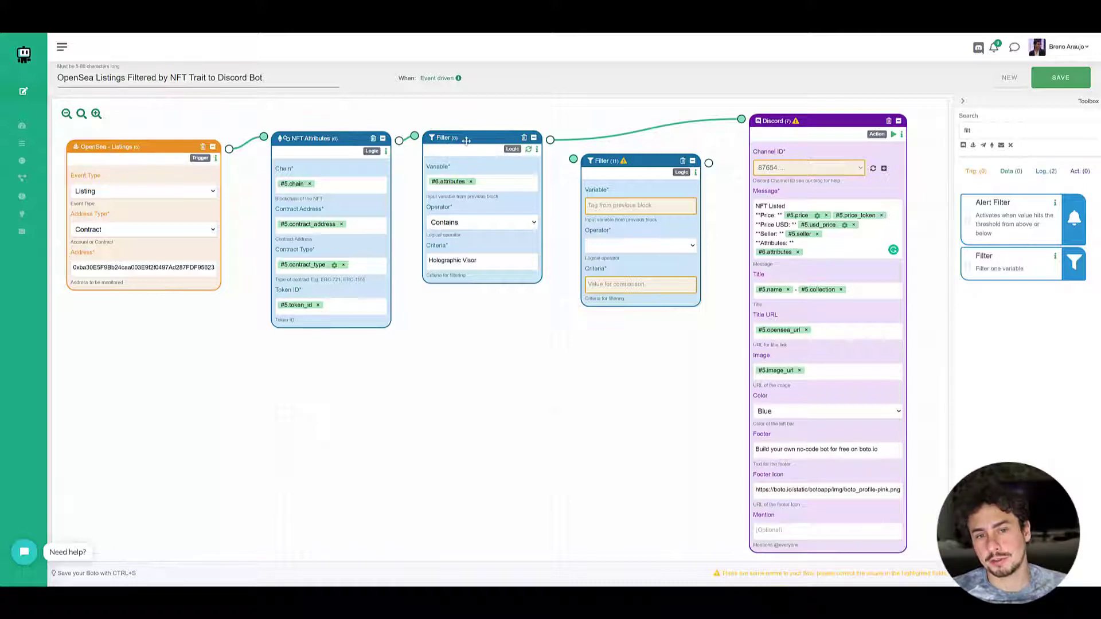
pyautogui.moveTo(651, 158); pyautogui.dragTo(656, 149)
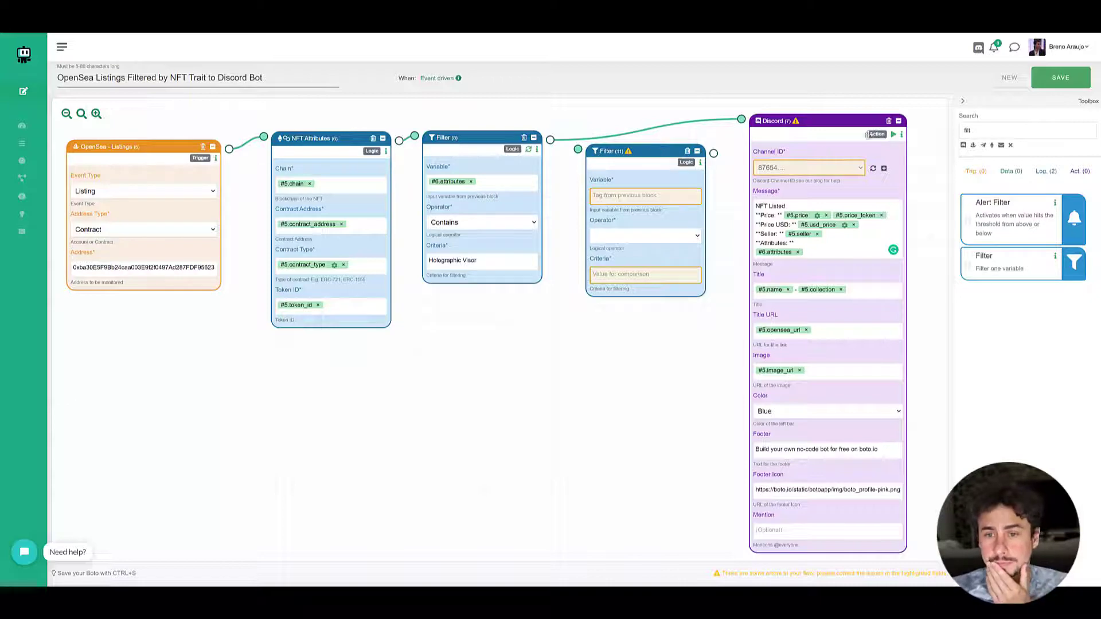
pyautogui.moveTo(656, 149); pyautogui.dragTo(649, 151)
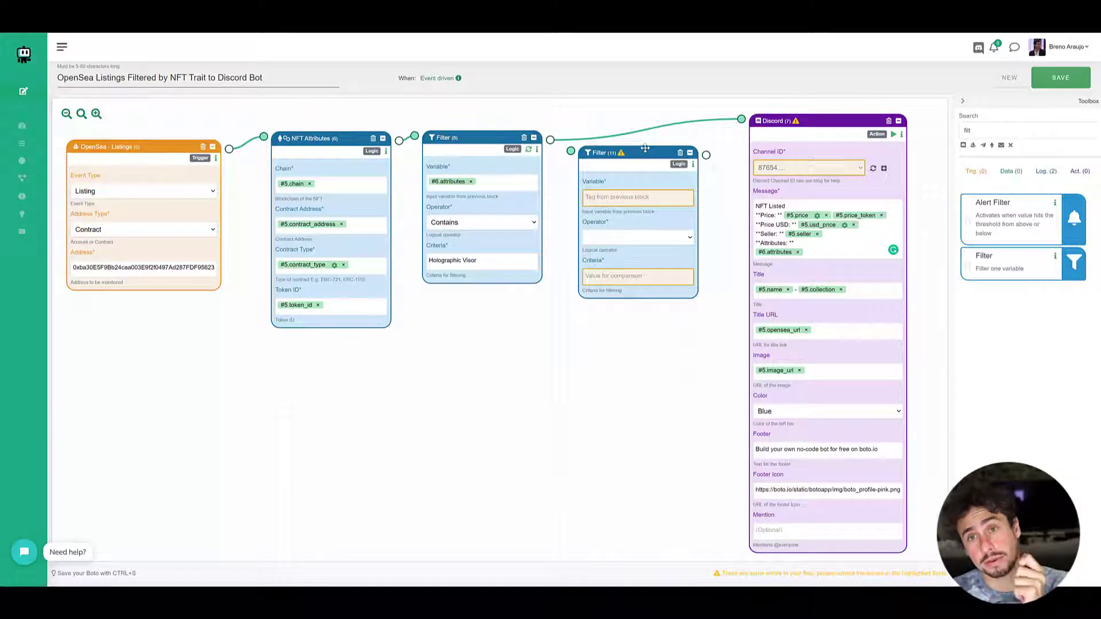
pyautogui.moveTo(667, 129)
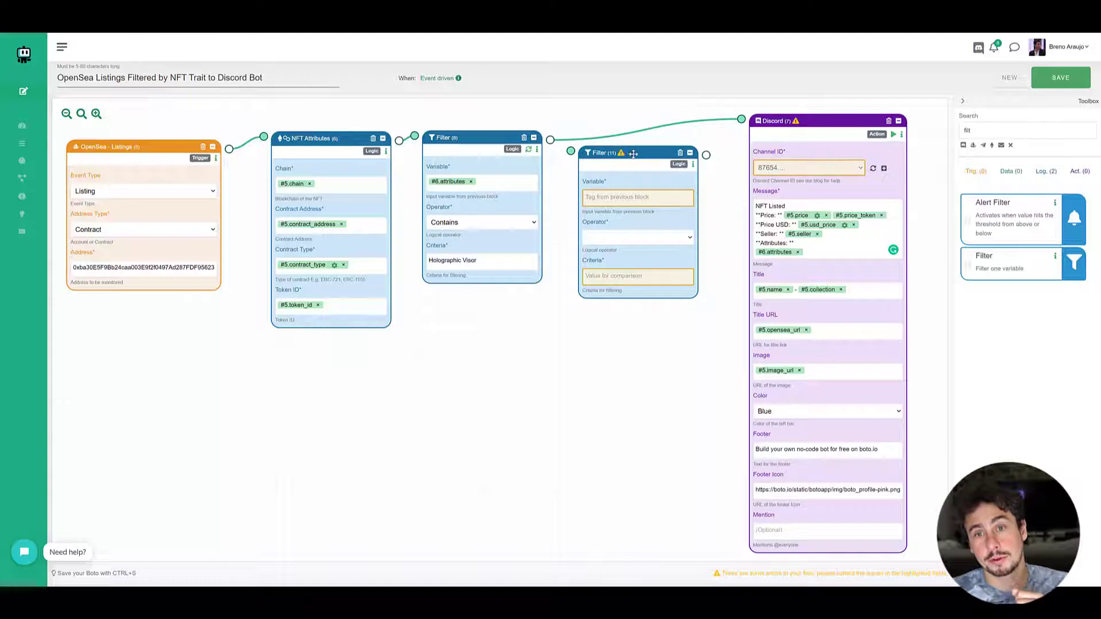
pyautogui.moveTo(633, 153); pyautogui.dragTo(638, 152)
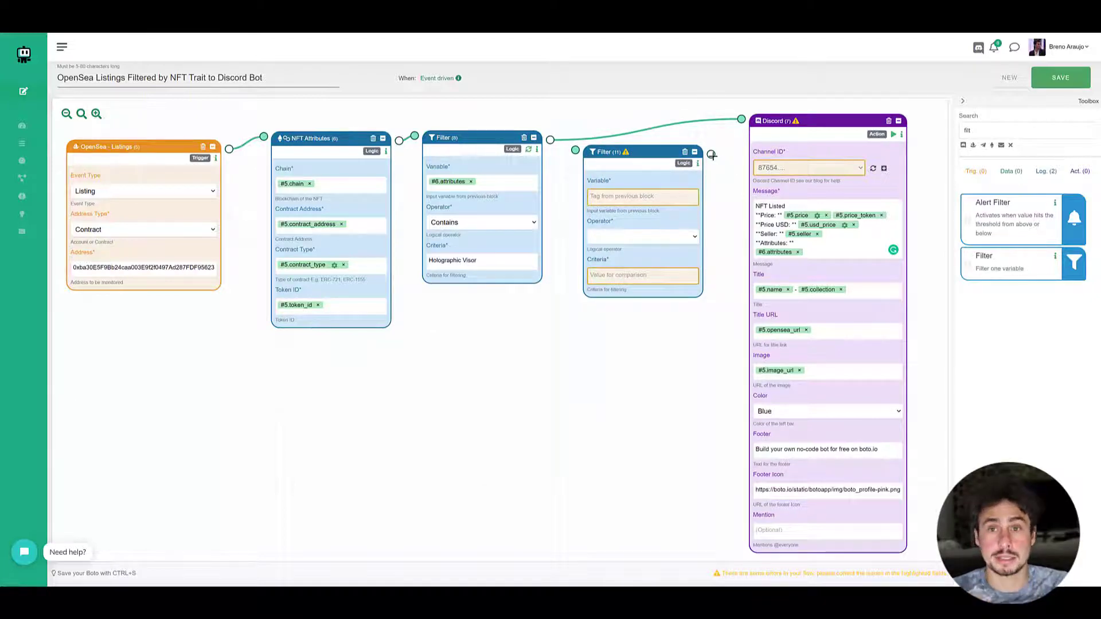
# - Wire the new Filter block between the first Filter and Discord, and delete the direct connection between those two blocks
pyautogui.moveTo(711, 155); pyautogui.dragTo(741, 119)
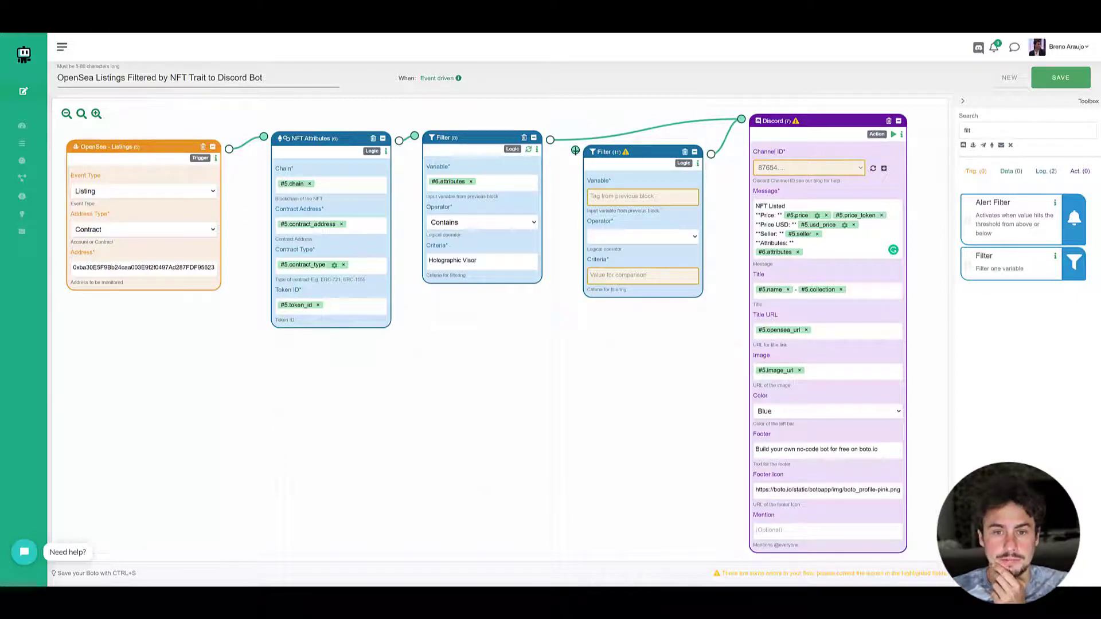
pyautogui.moveTo(550, 139)
pyautogui.mouseDown()
pyautogui.moveTo(582, 158)
pyautogui.moveTo(640, 161)
pyautogui.mouseUp()
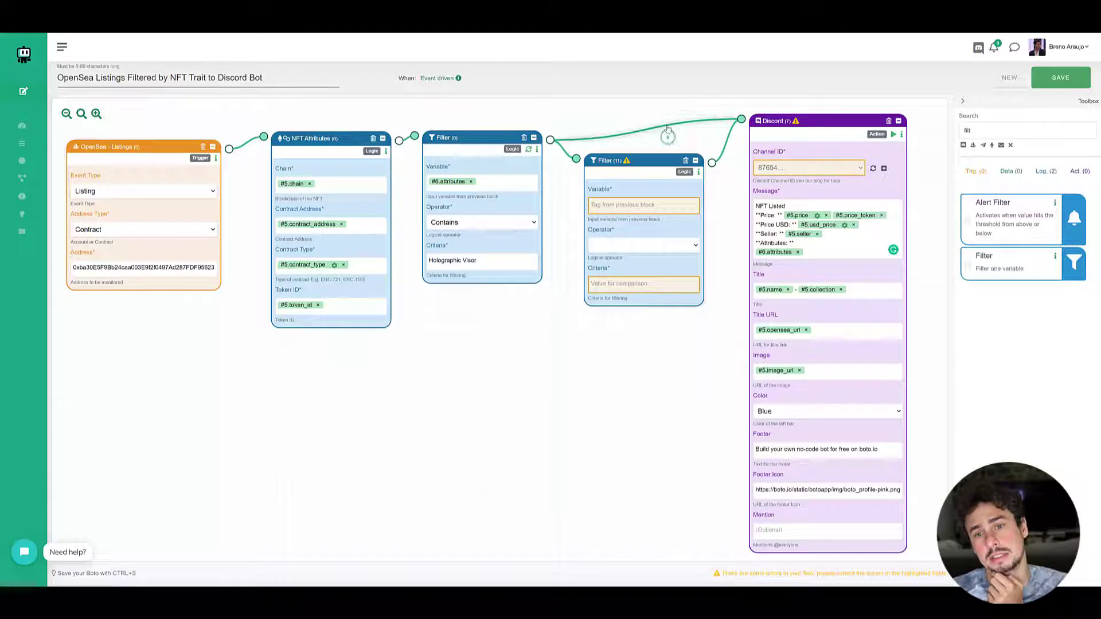
pyautogui.click(641, 142)
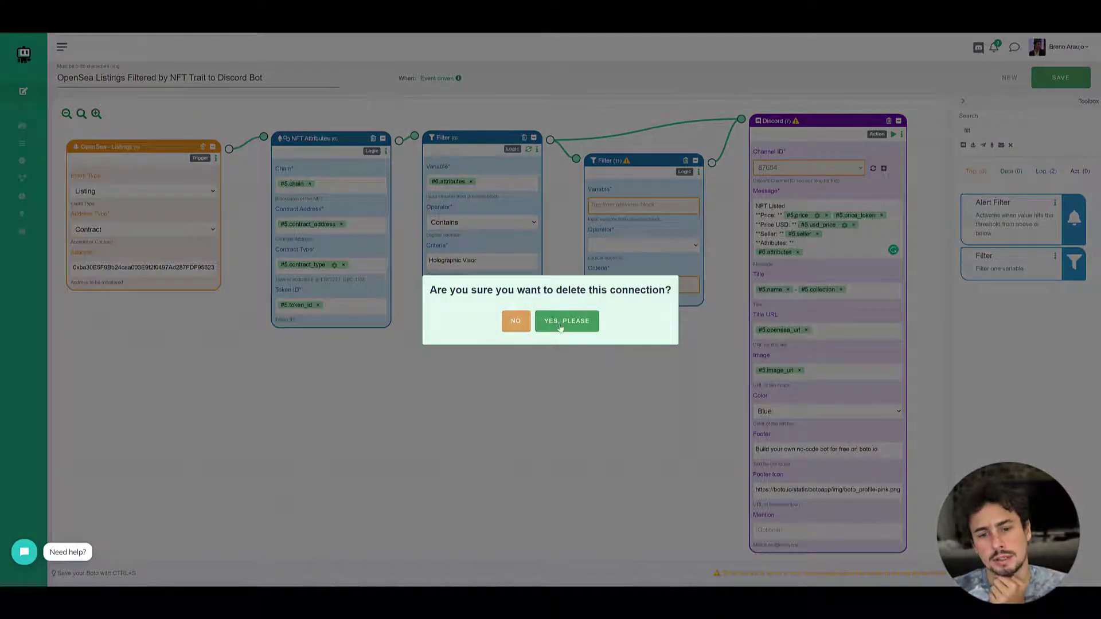
pyautogui.click(560, 324)
pyautogui.moveTo(663, 162); pyautogui.dragTo(666, 126)
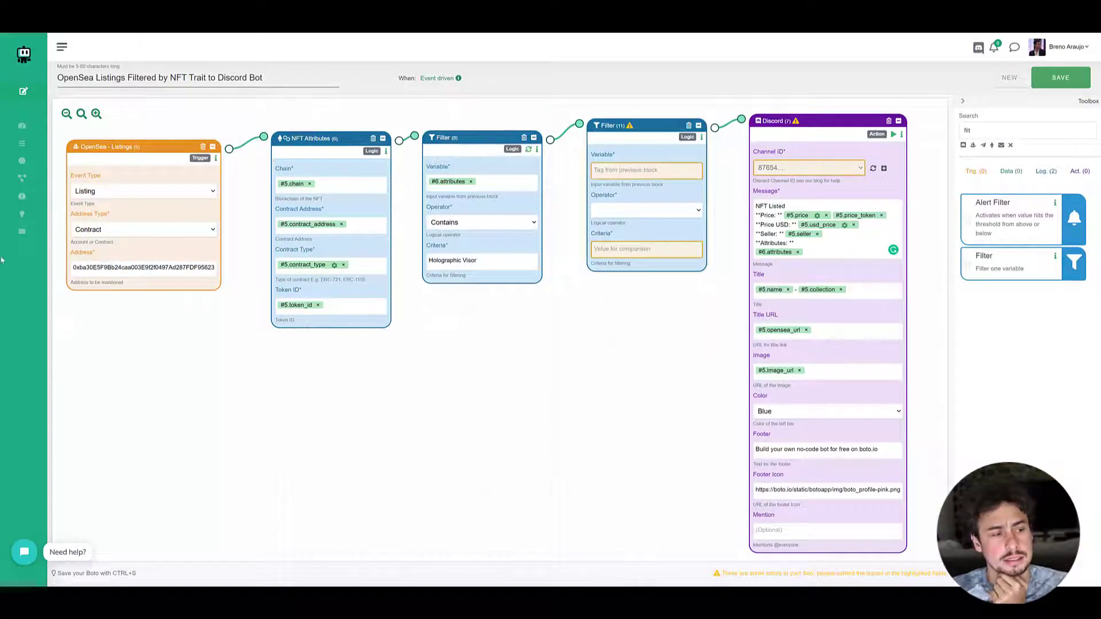
# - Configure the new Filter block with variable #5.price, operator < and criteria 3
pyautogui.click(626, 172)
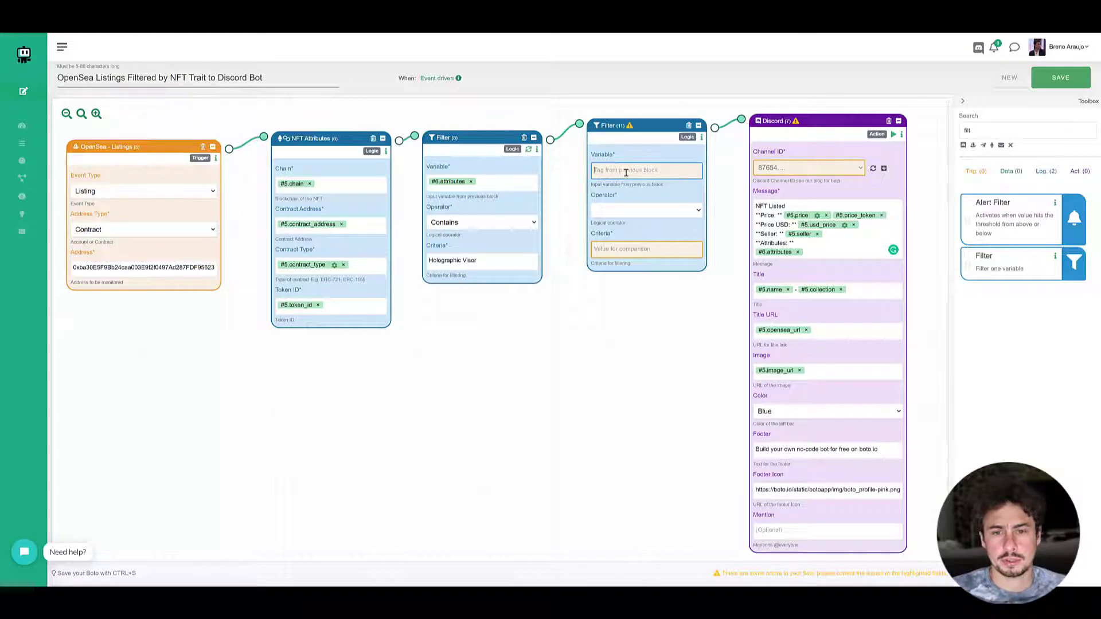
pyautogui.write('#pr')
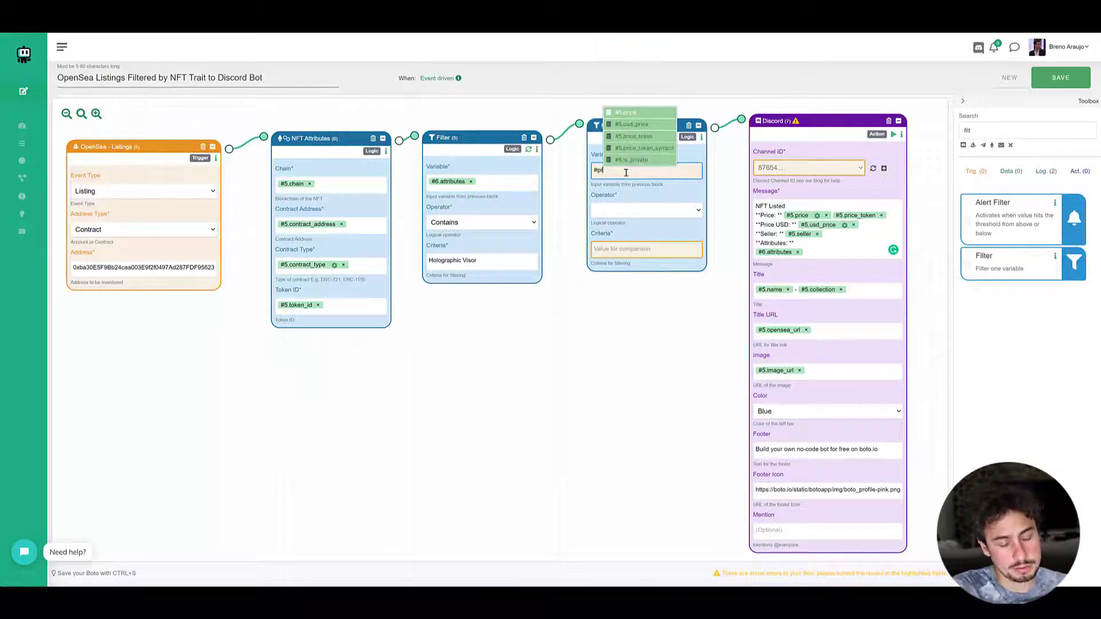
pyautogui.click(627, 112)
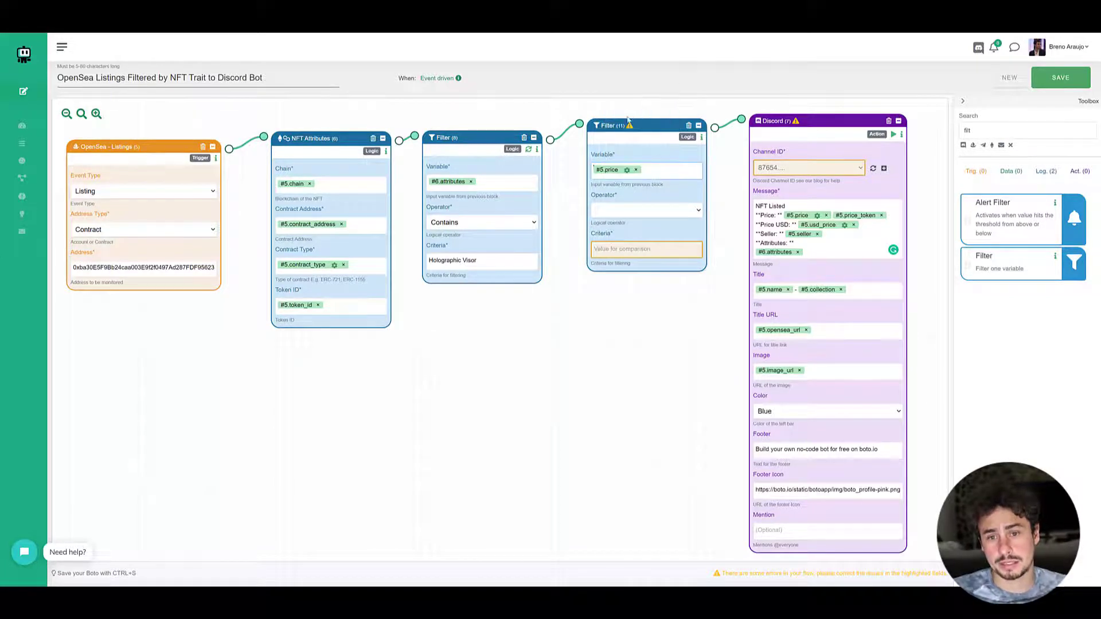
pyautogui.click(637, 210)
pyautogui.click(612, 247)
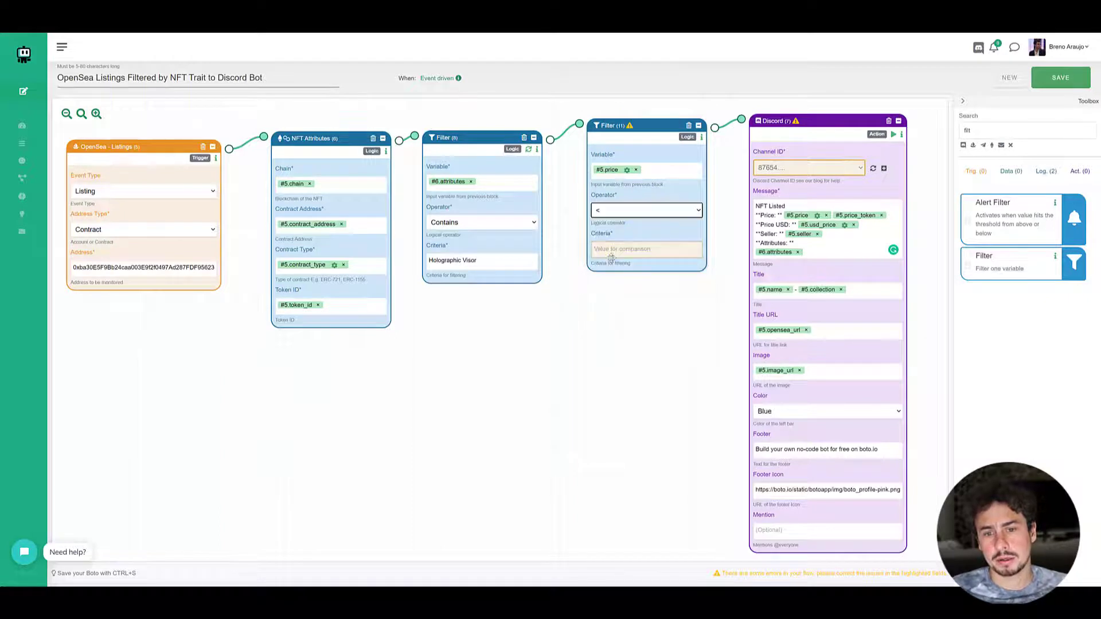
pyautogui.click(612, 250)
pyautogui.write('0.001')
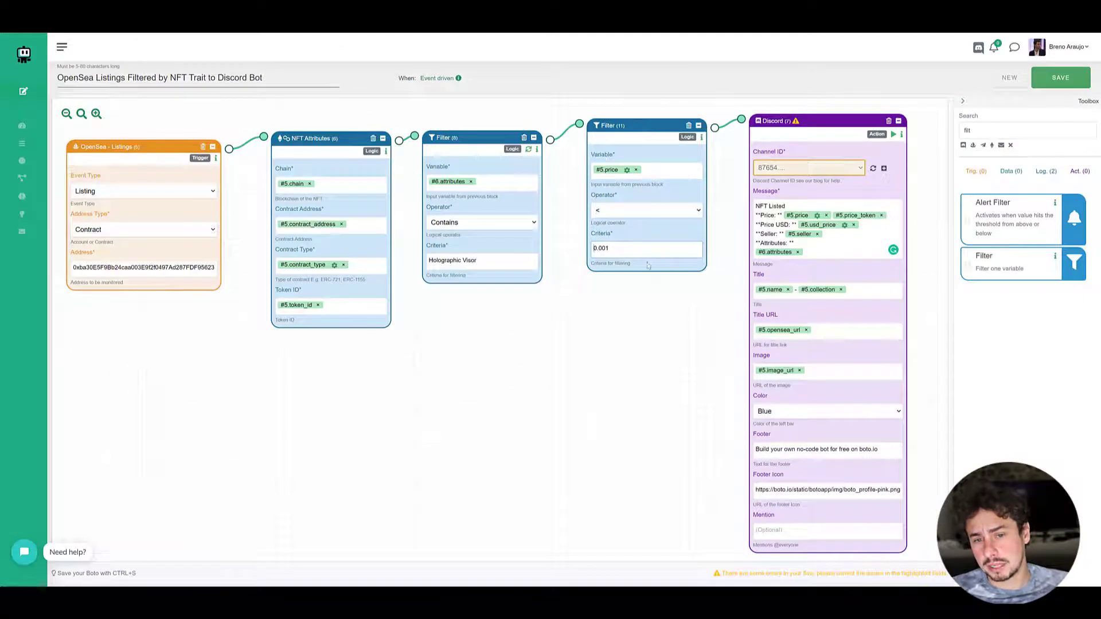
pyautogui.doubleClick(615, 252)
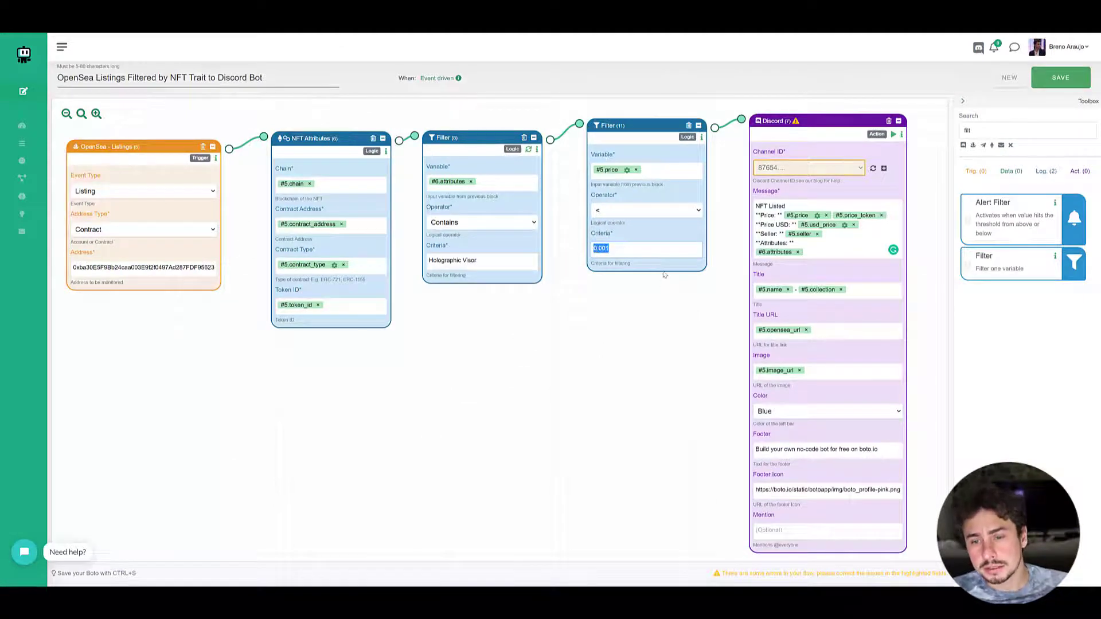
pyautogui.write('3')
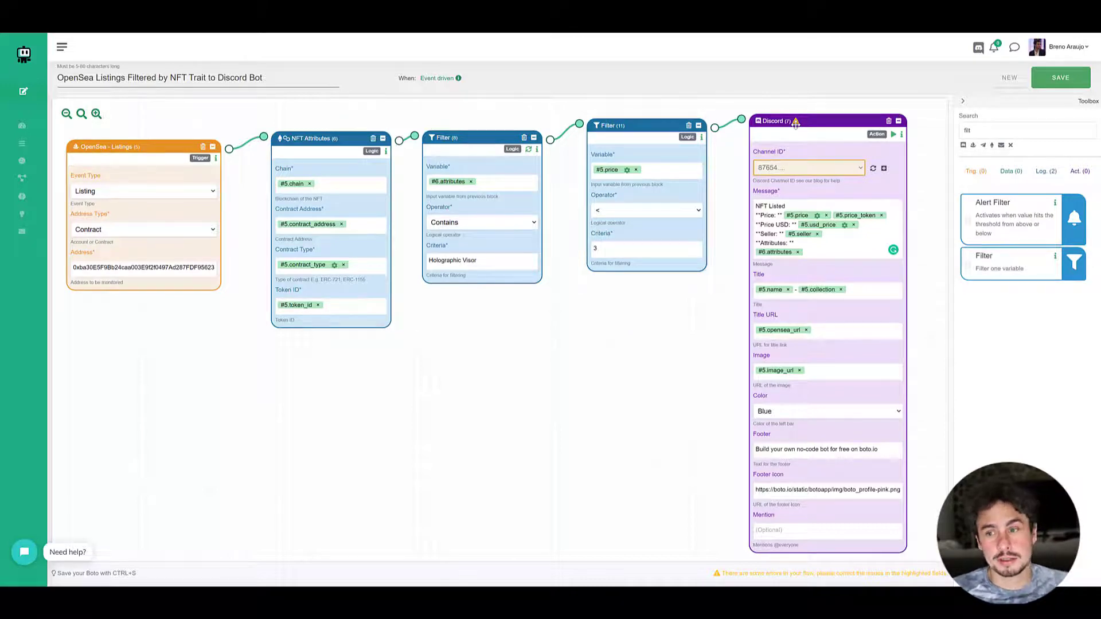
# - Add an ETH Gas Tracker block below the second Filter block and connect its output to the Discord block
pyautogui.doubleClick(1005, 133)
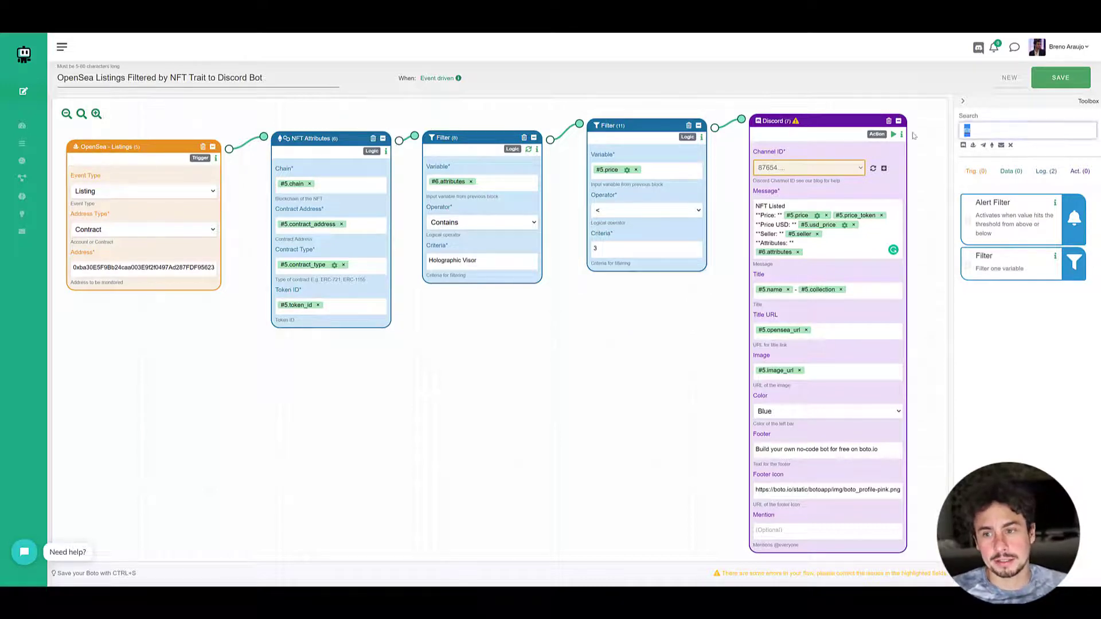
pyautogui.press('BackSpace')
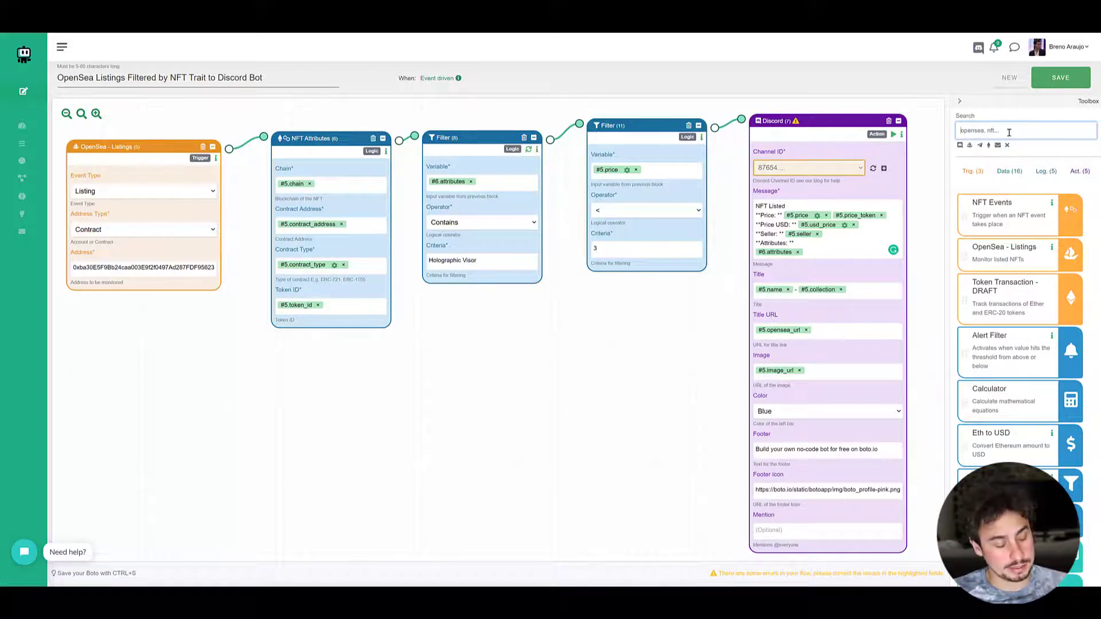
pyautogui.write('gas')
pyautogui.moveTo(1006, 208); pyautogui.dragTo(395, 373)
pyautogui.moveTo(463, 361); pyautogui.dragTo(589, 354)
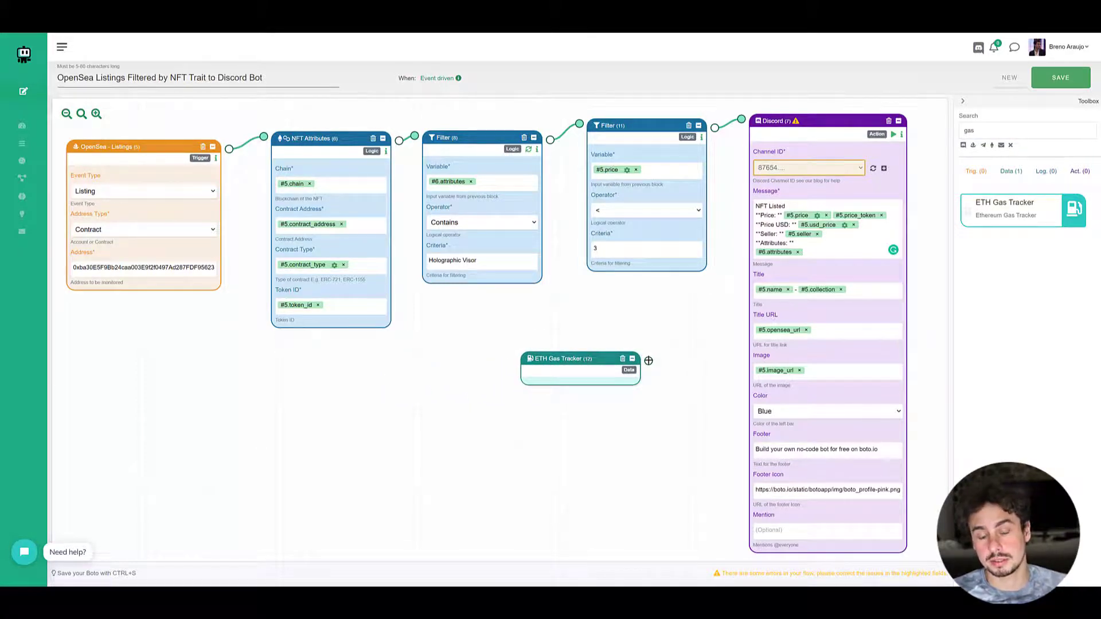
pyautogui.moveTo(648, 360); pyautogui.dragTo(741, 119)
pyautogui.moveTo(594, 368); pyautogui.dragTo(647, 349)
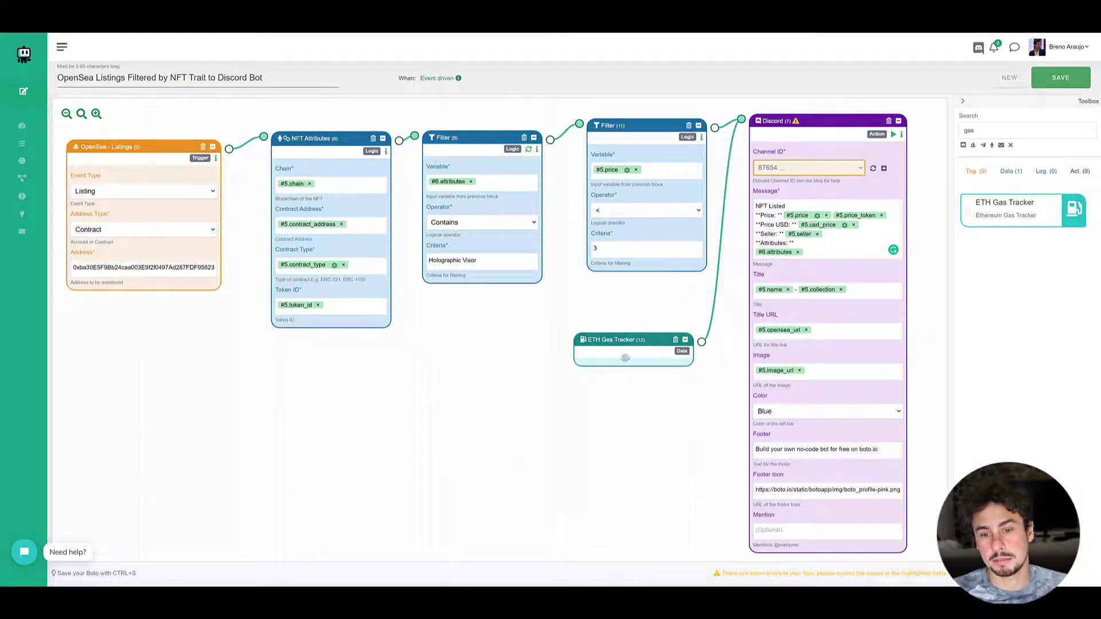
# - Add the bold line "**Gas fees Are**" below the attributes in the Discord message, followed by a new line
pyautogui.click(835, 254)
pyautogui.press('Return')
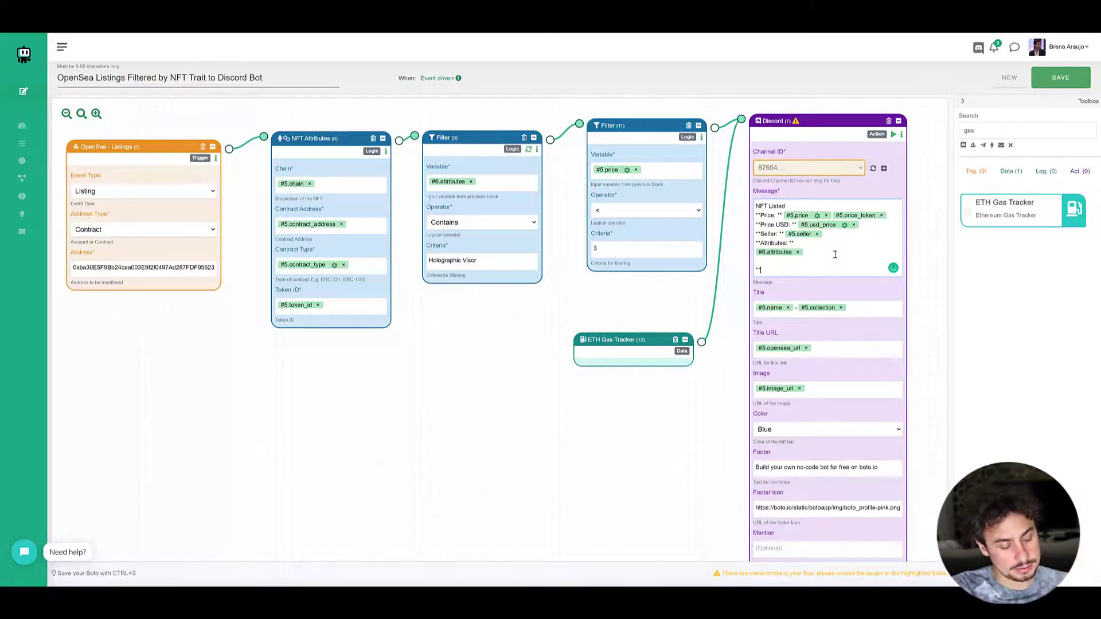
pyautogui.write('**Gas fee')
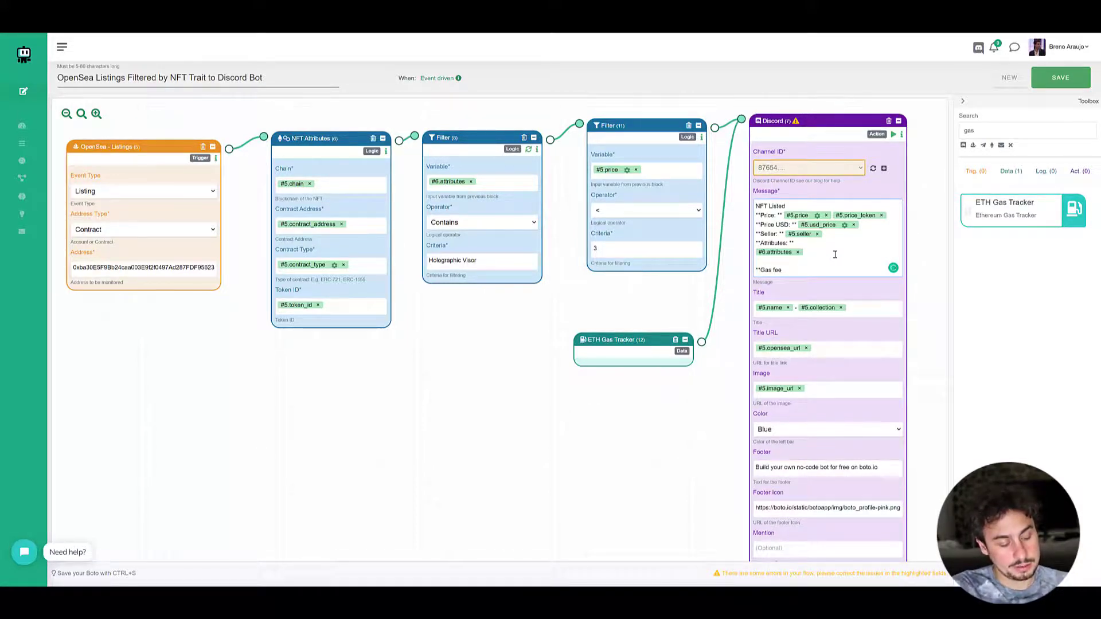
pyautogui.write('s Are')
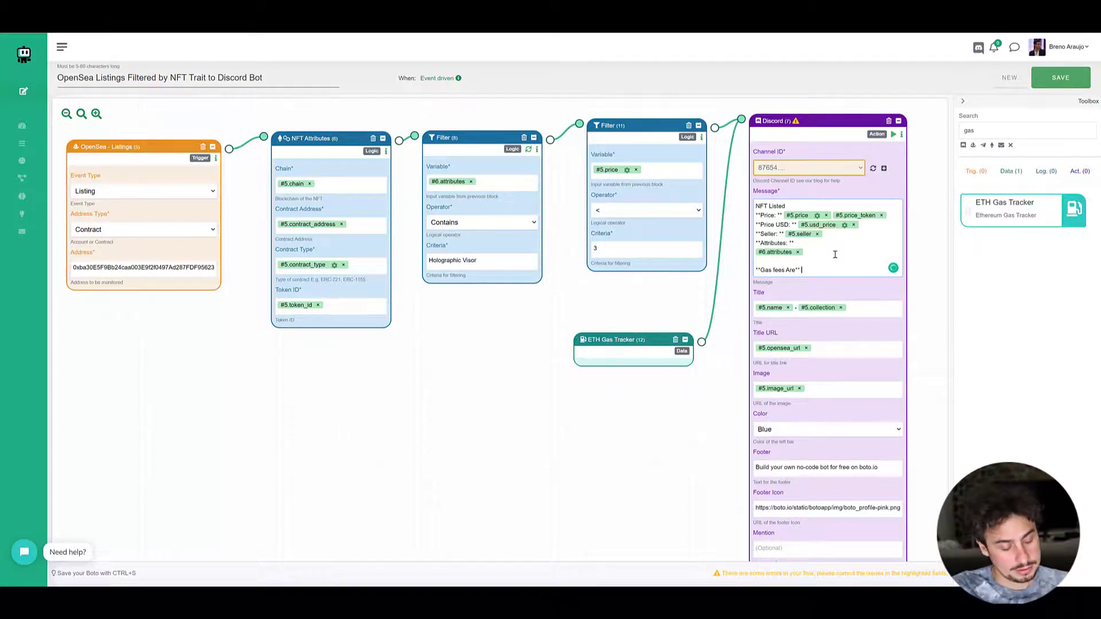
pyautogui.press('Return')
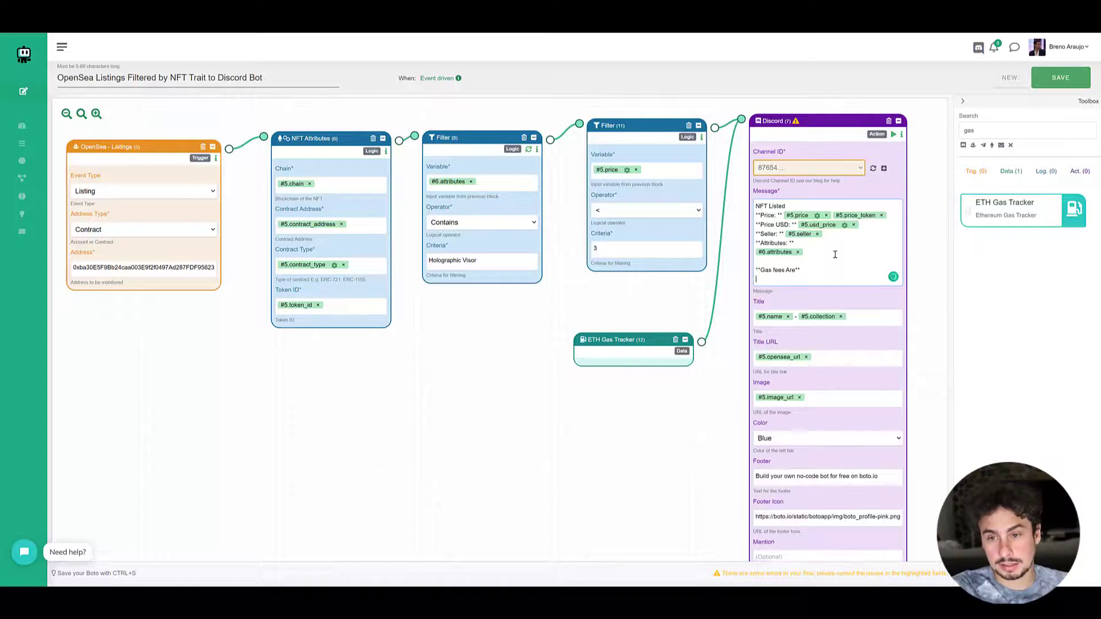
# - Insert the #12.average_gas_usd variable under the gas fees heading in the Discord message
pyautogui.write('#')
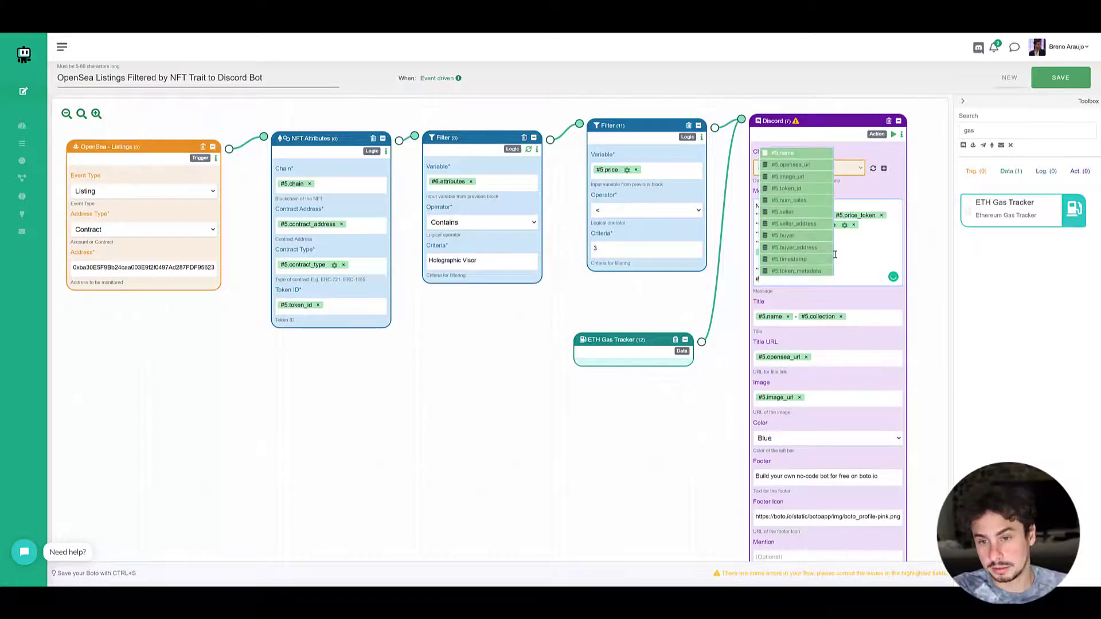
pyautogui.write('fee')
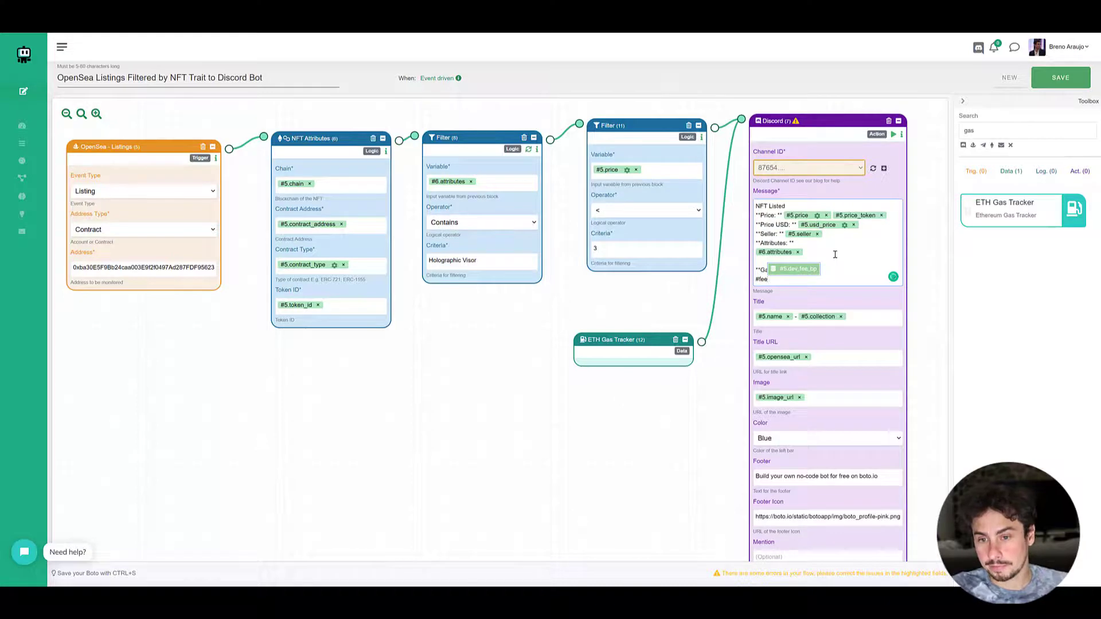
pyautogui.press('BackSpace')
pyautogui.press('BackSpace')
pyautogui.press('BackSpace')
pyautogui.write('gas')
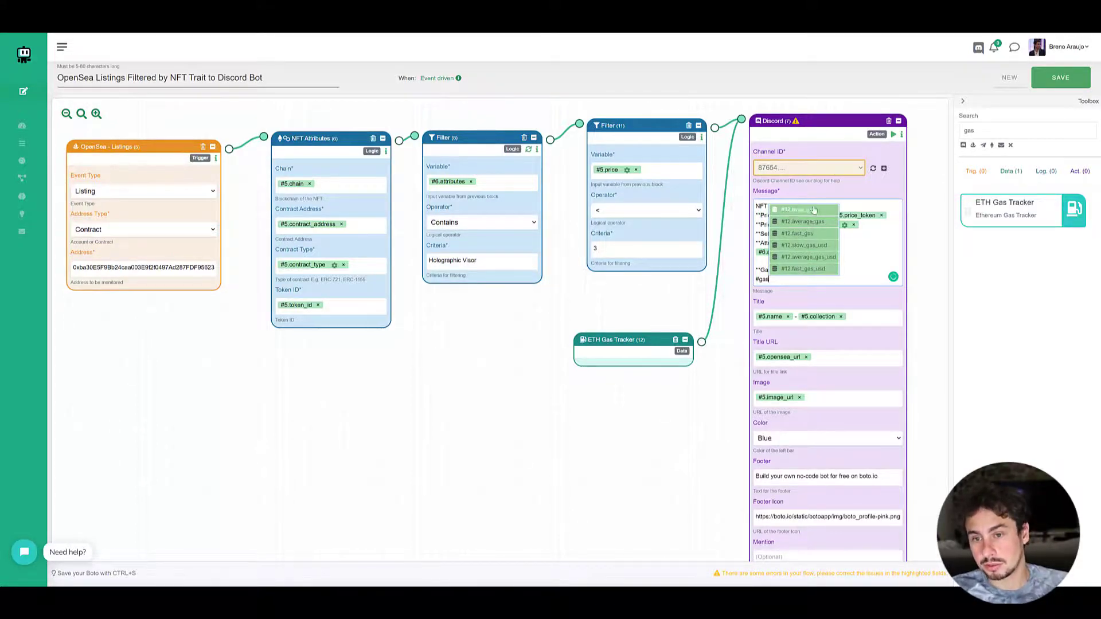
pyautogui.click(803, 257)
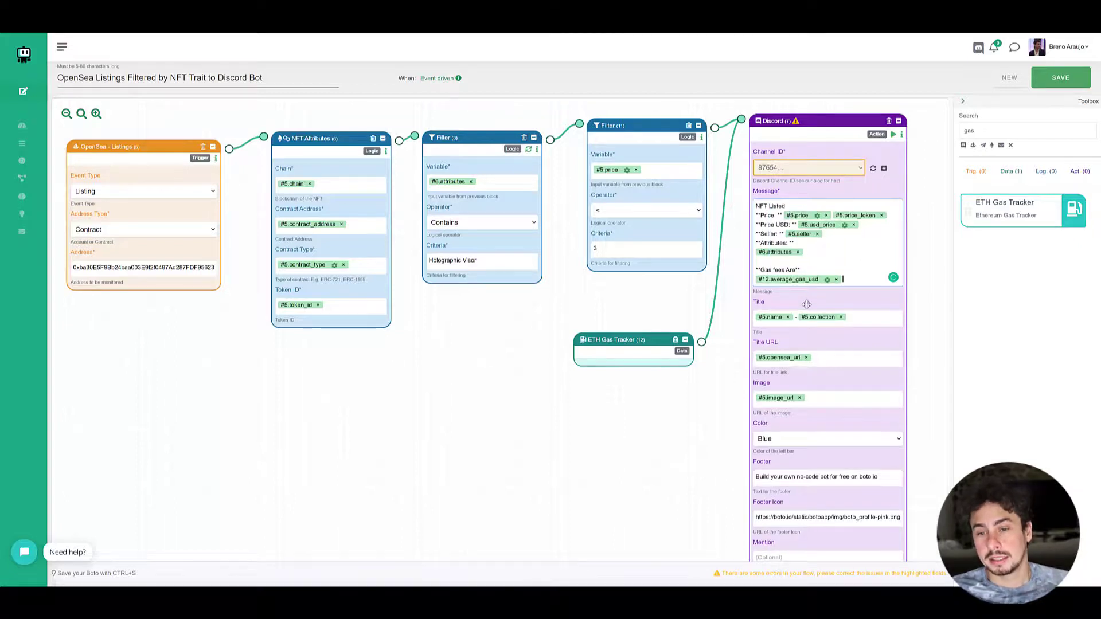